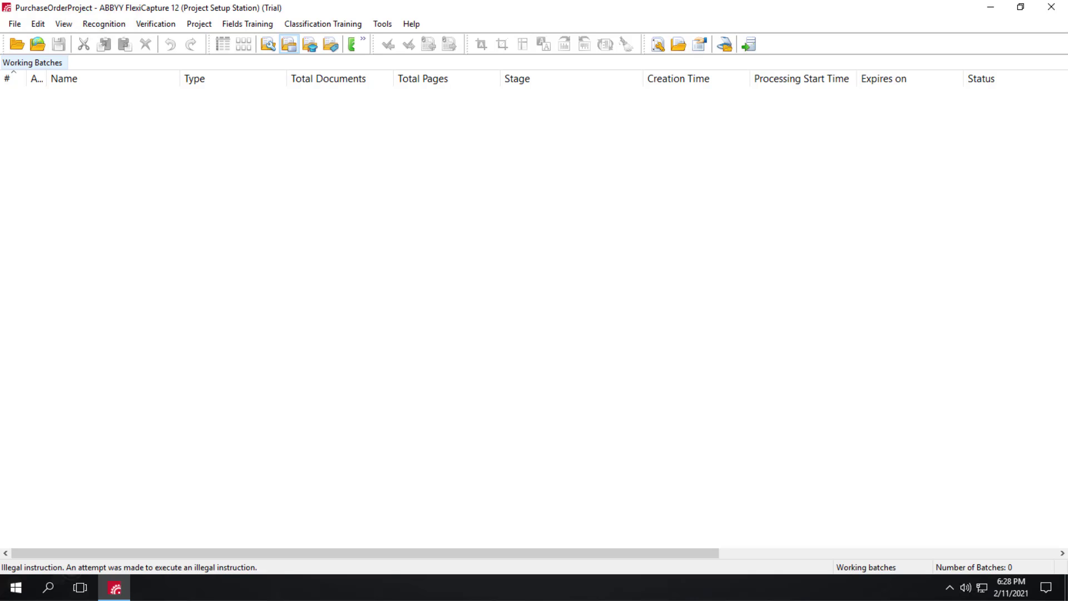
- Start a new project, reviewing the available project types but keeping the type General
click(14, 24)
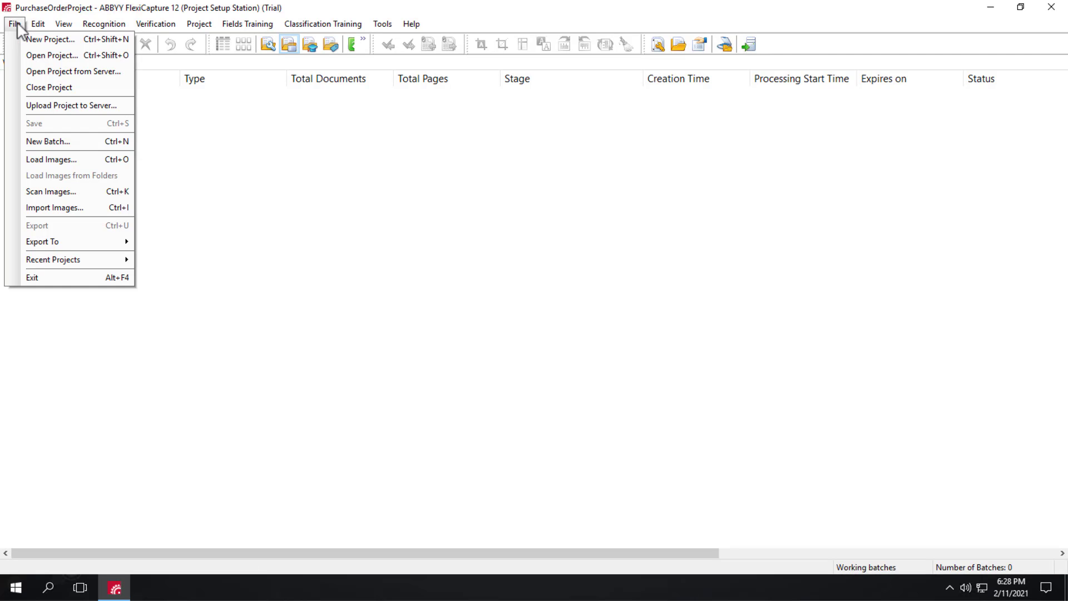
click(22, 37)
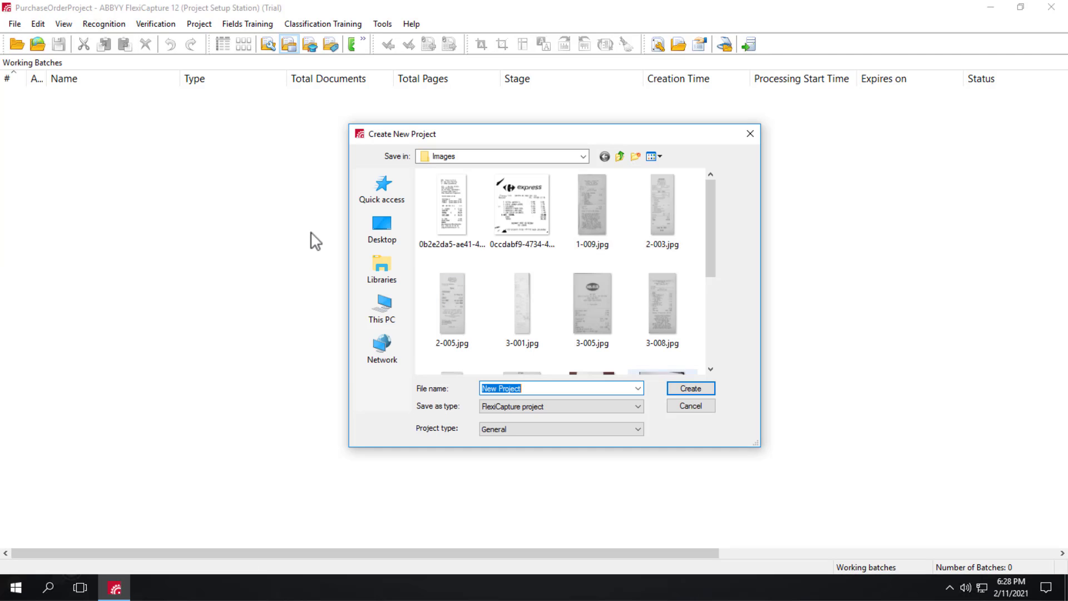
click(637, 428)
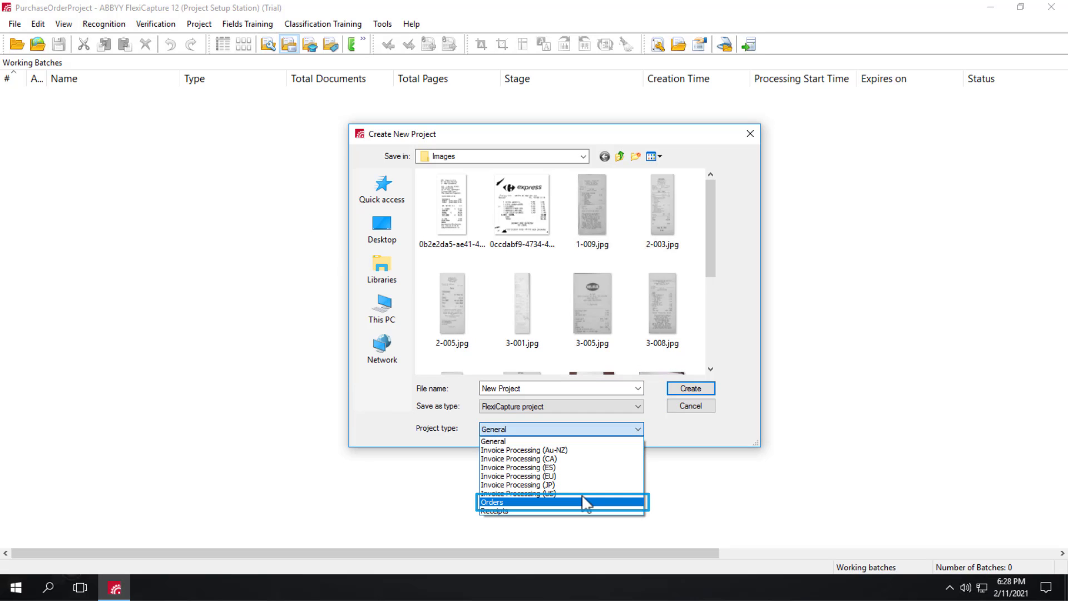
click(697, 405)
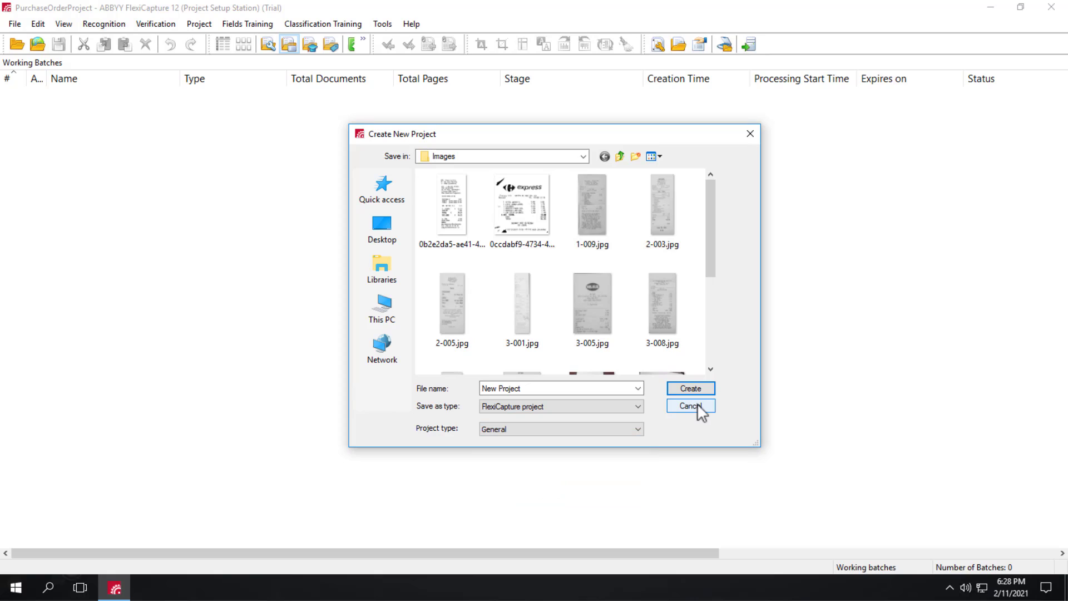
- Cancel the new project and open the Order document definition in the editor
click(696, 403)
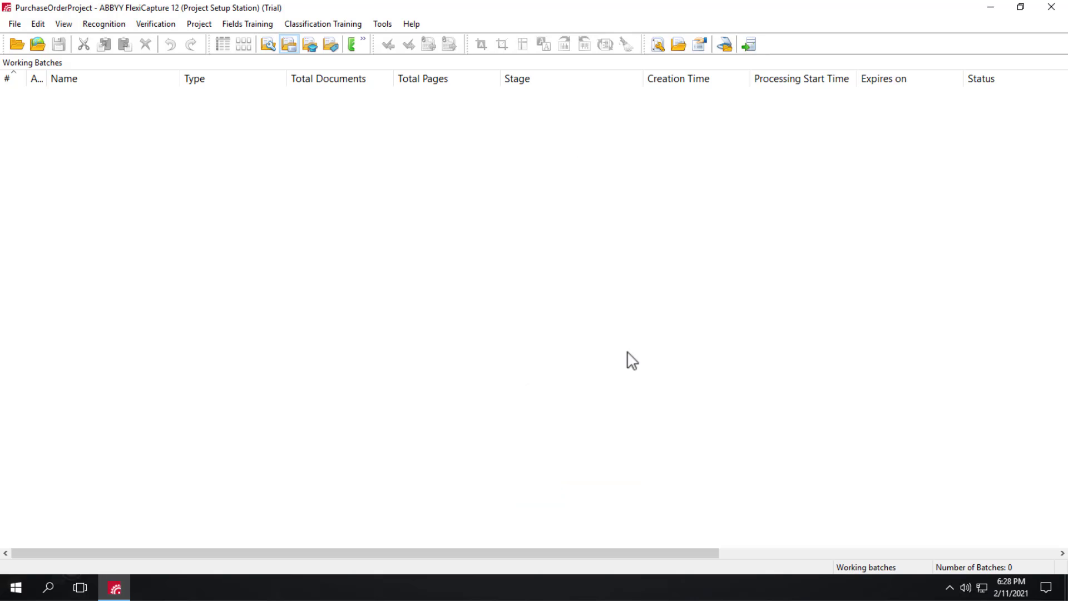
click(204, 30)
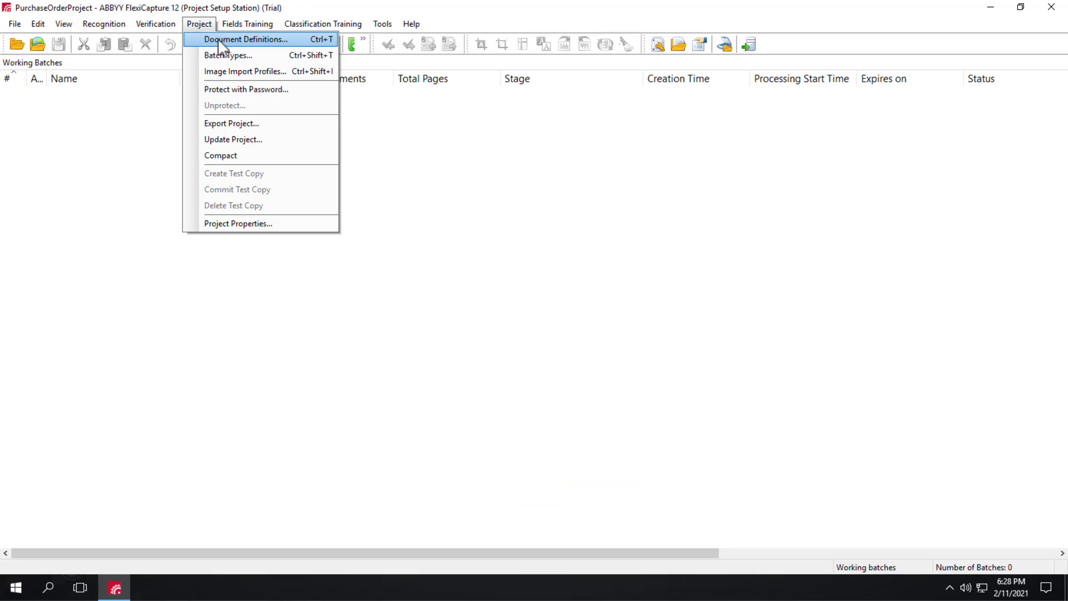
click(221, 40)
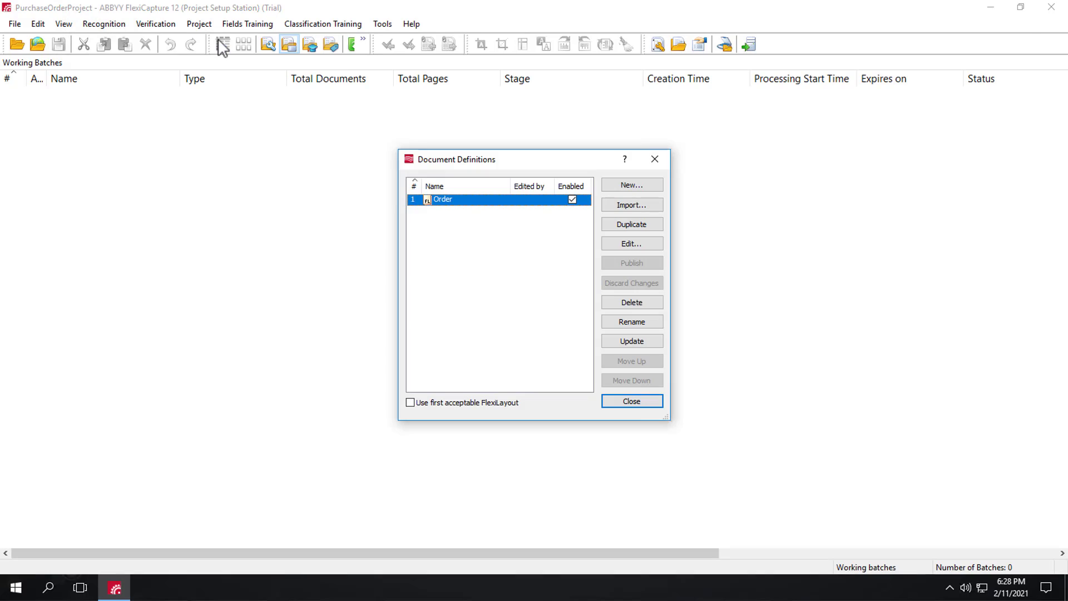
click(630, 242)
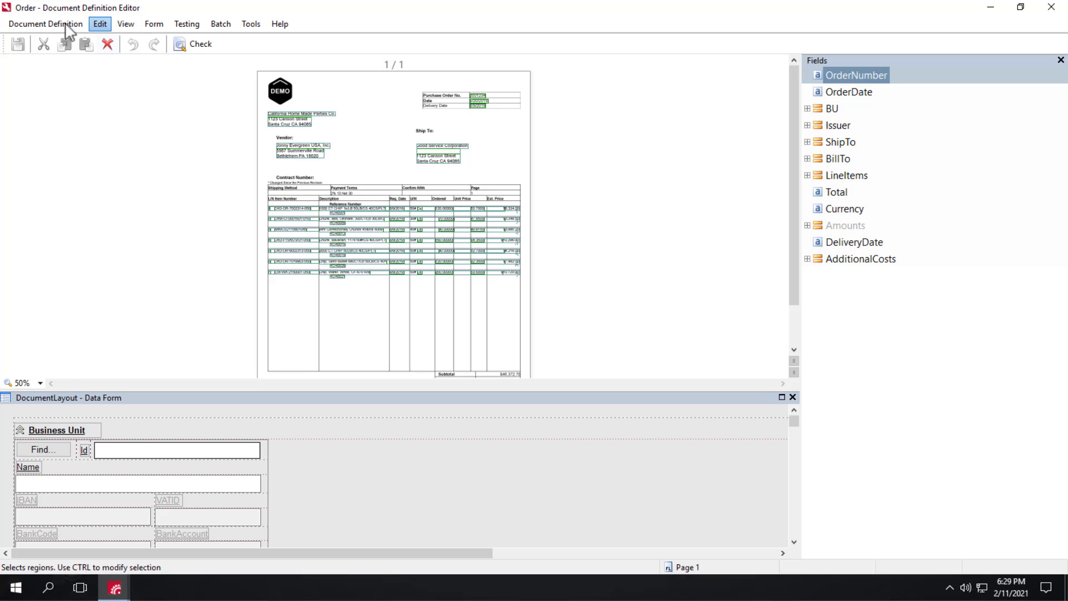
click(66, 25)
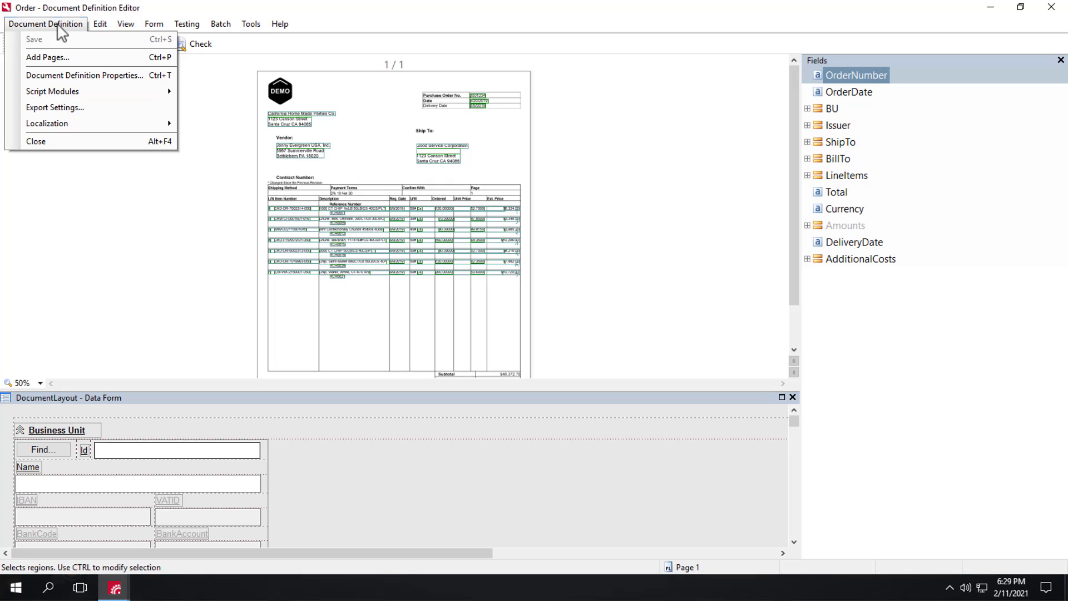
click(78, 83)
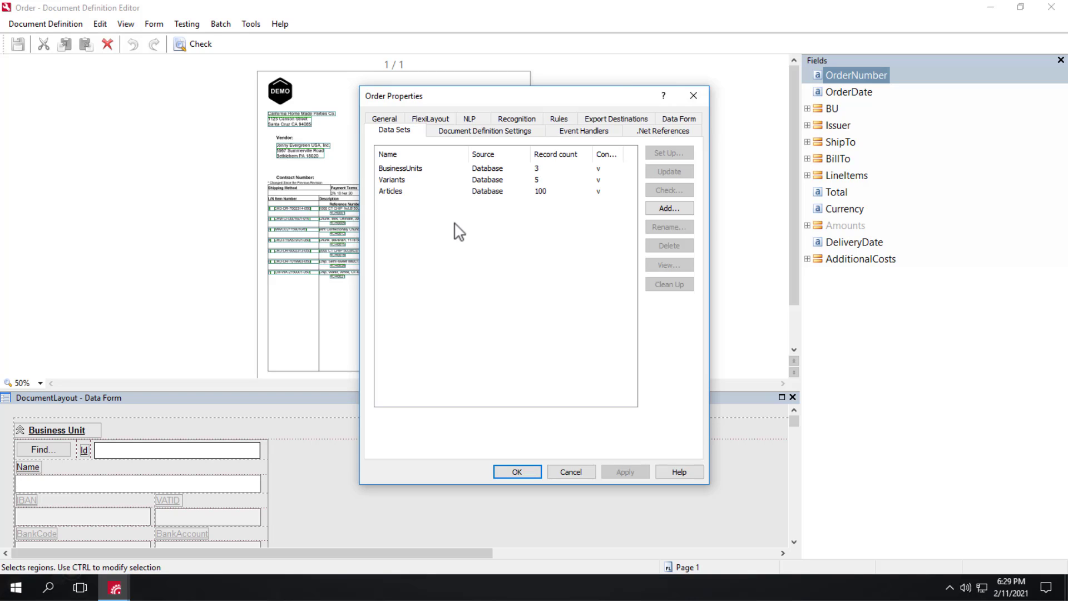
click(399, 181)
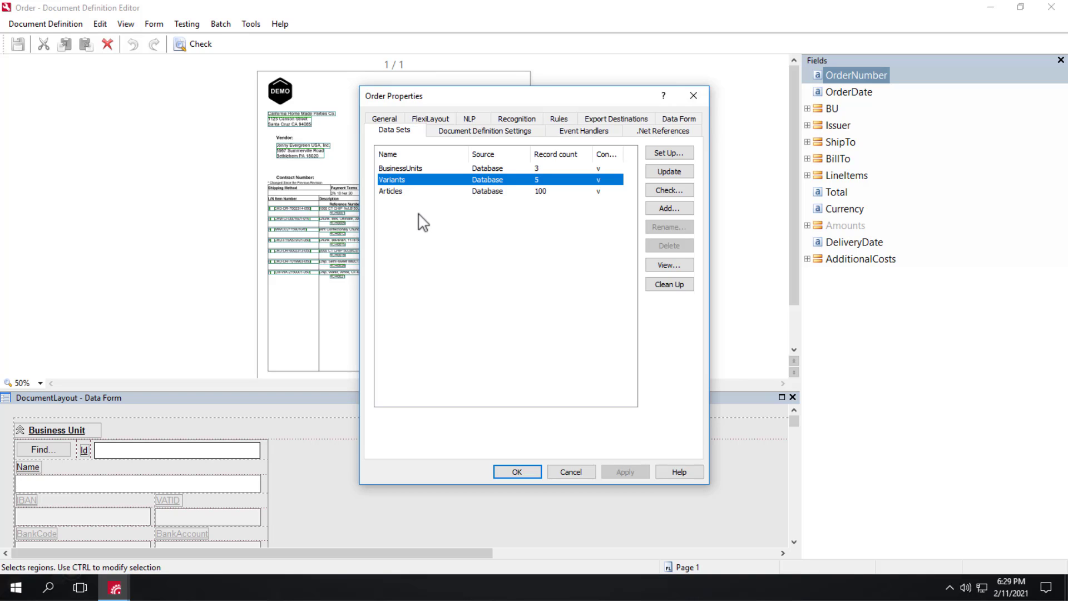
click(404, 168)
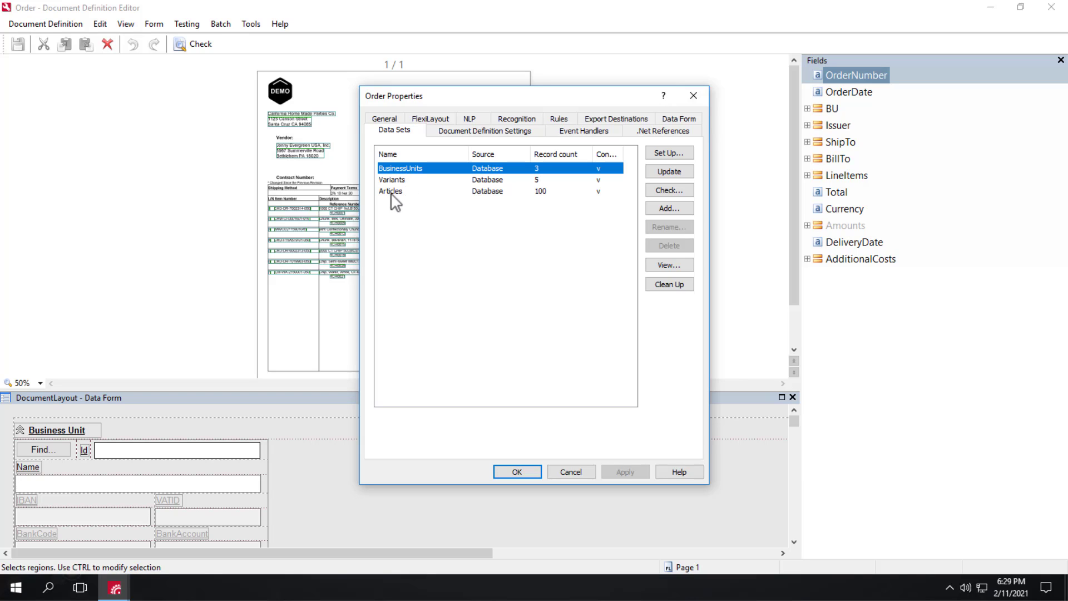
click(395, 192)
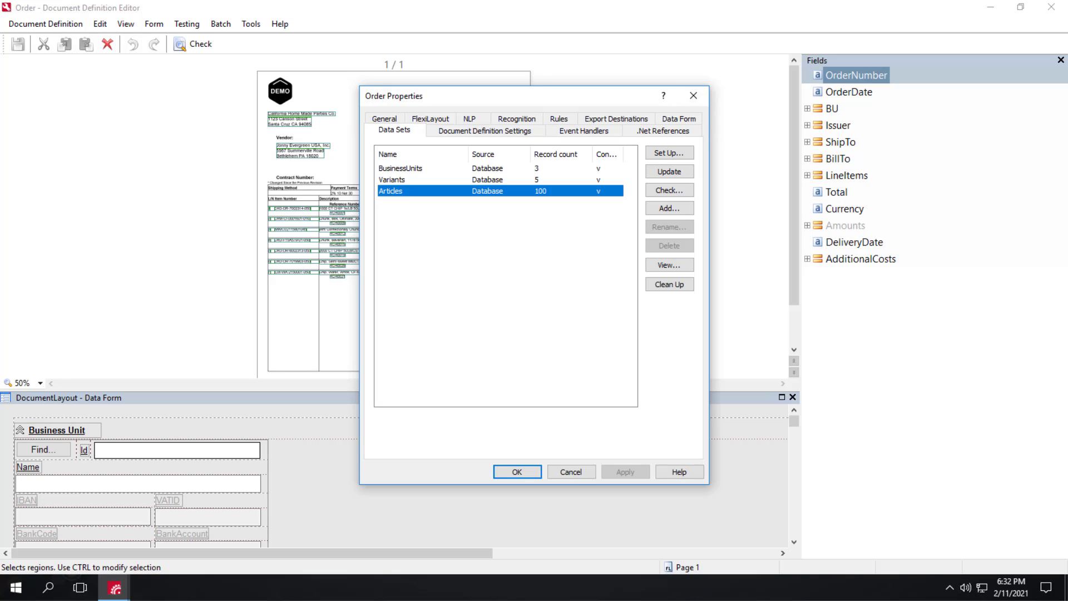
click(575, 472)
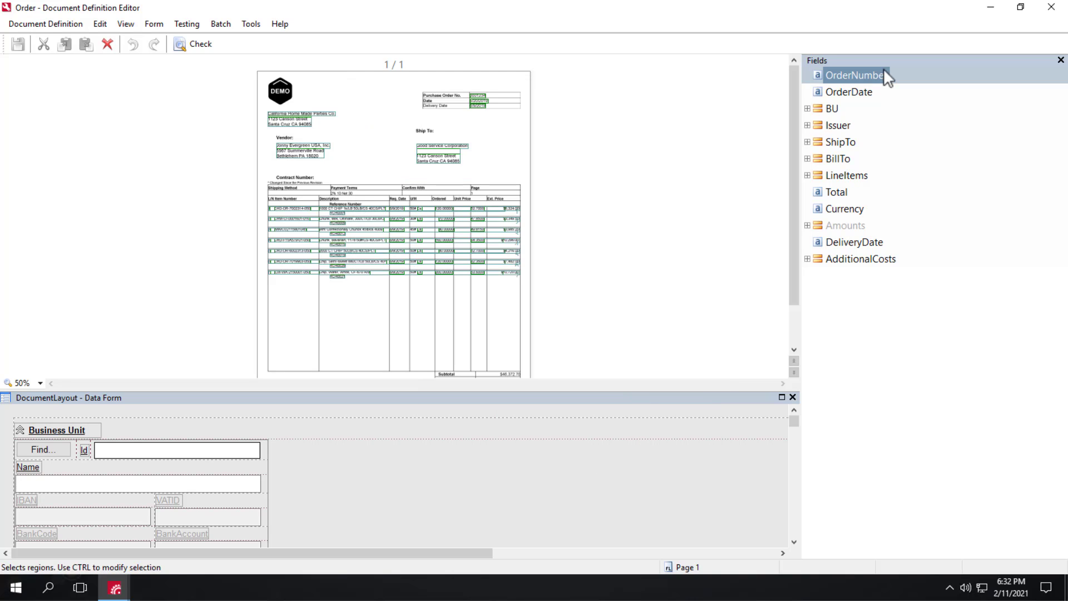
- Close the Order definition editor and Document Definitions list, then show Working Batches
click(1052, 7)
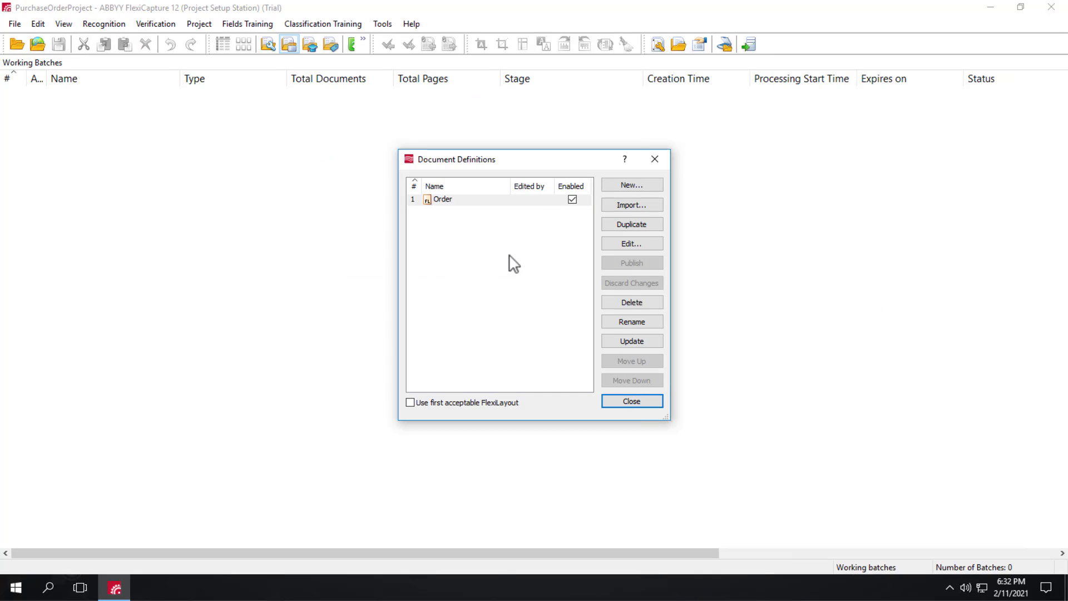
click(638, 403)
click(62, 24)
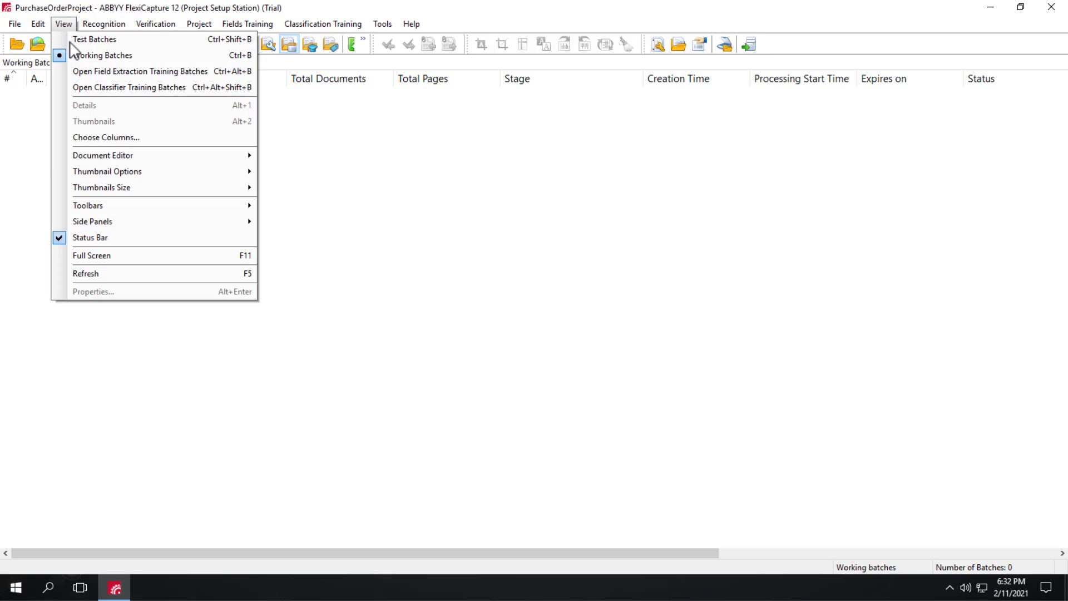
click(78, 54)
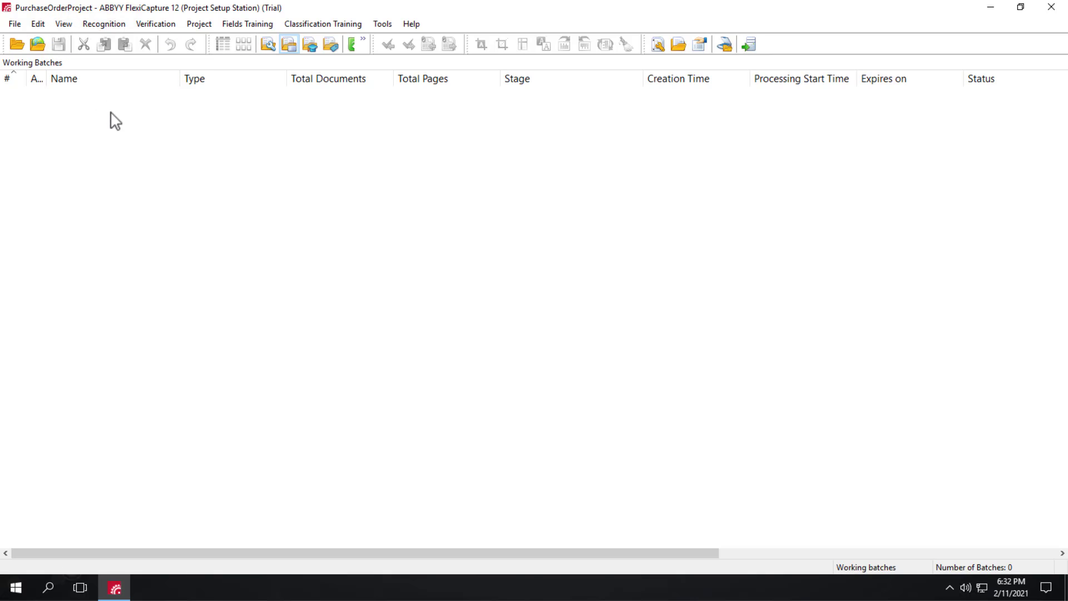
- Create a new batch and load all ten order PDFs (01–010) from the PO demo Images folder
right_click(115, 121)
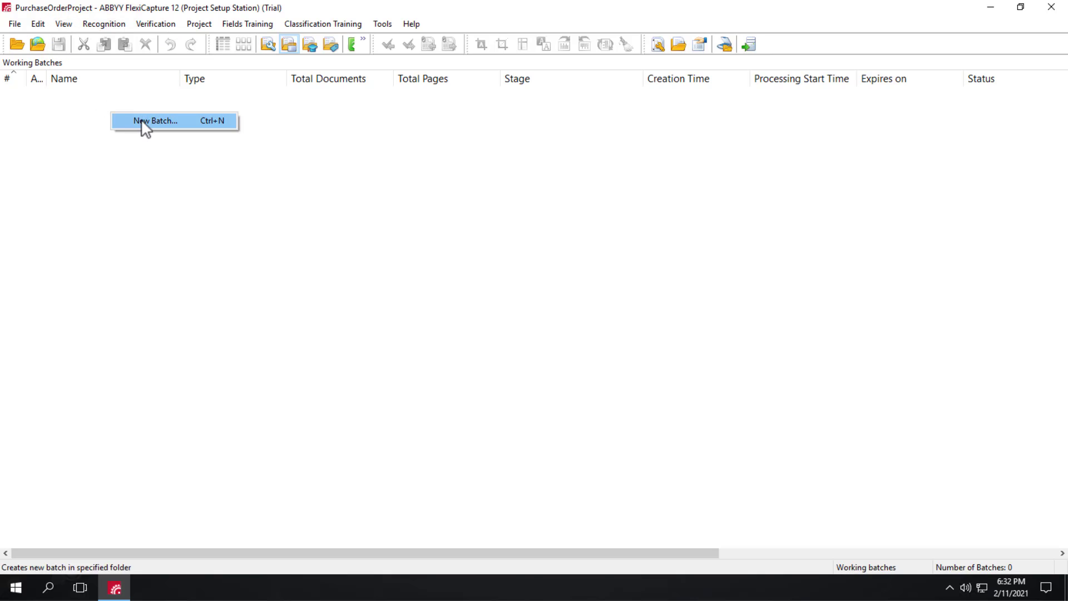
click(143, 128)
right_click(91, 95)
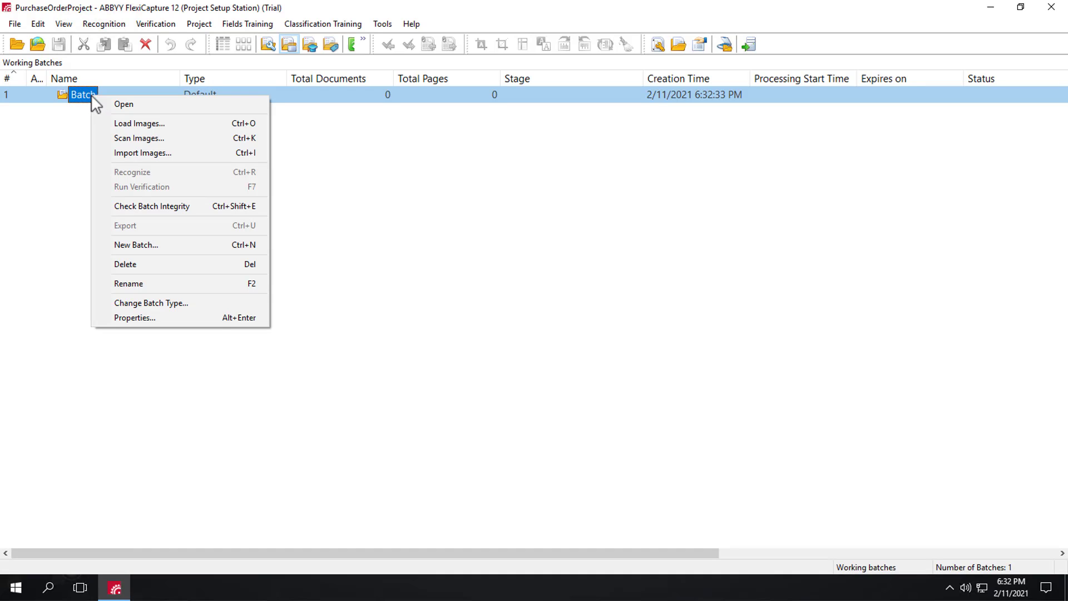
click(125, 123)
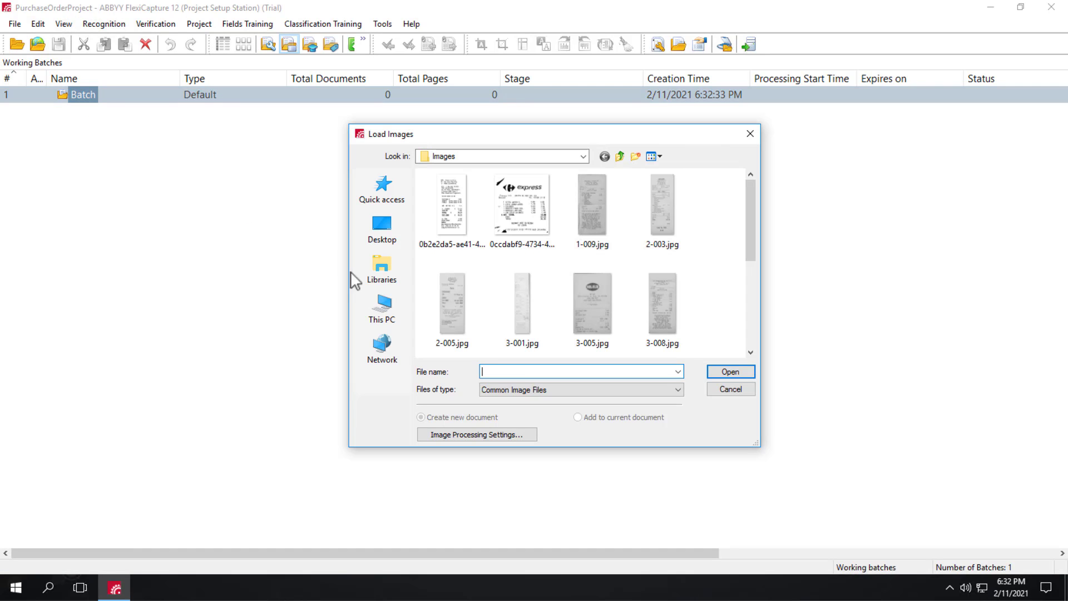
key(ctrl+v)
key(Return)
click(475, 331)
key(ctrl+a)
click(729, 372)
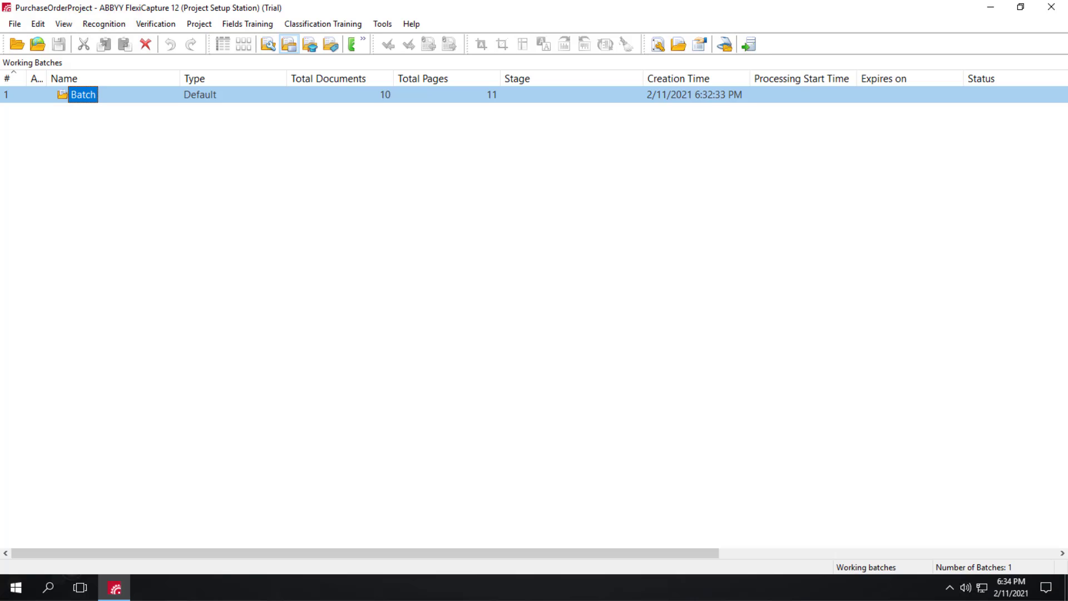
- Open the batch and its first Order document, showing OrderNumber 91335 and OrderDate 06/26/2019
ctrl+click(85, 98)
double_click(86, 99)
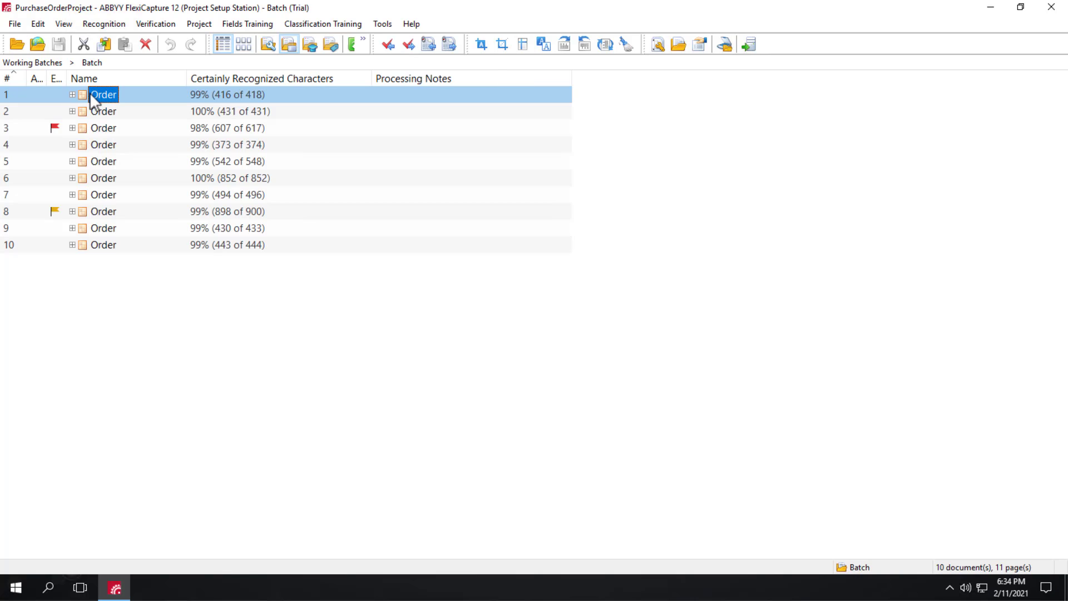
double_click(89, 95)
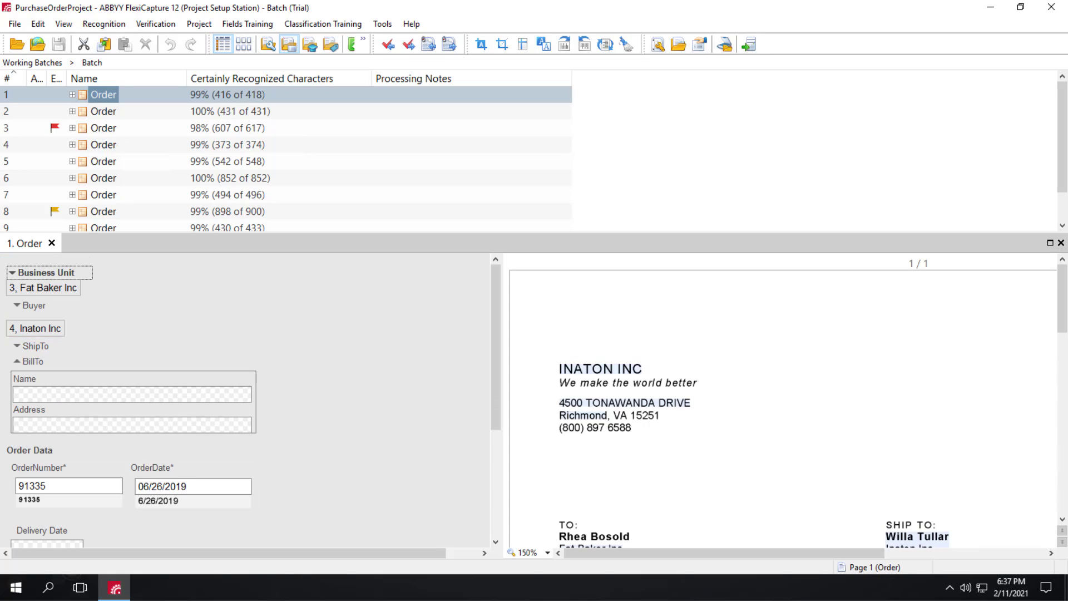
- Expand Business Unit and Buyer to see Buyer Inaton Inc with BuyerID 4
click(12, 273)
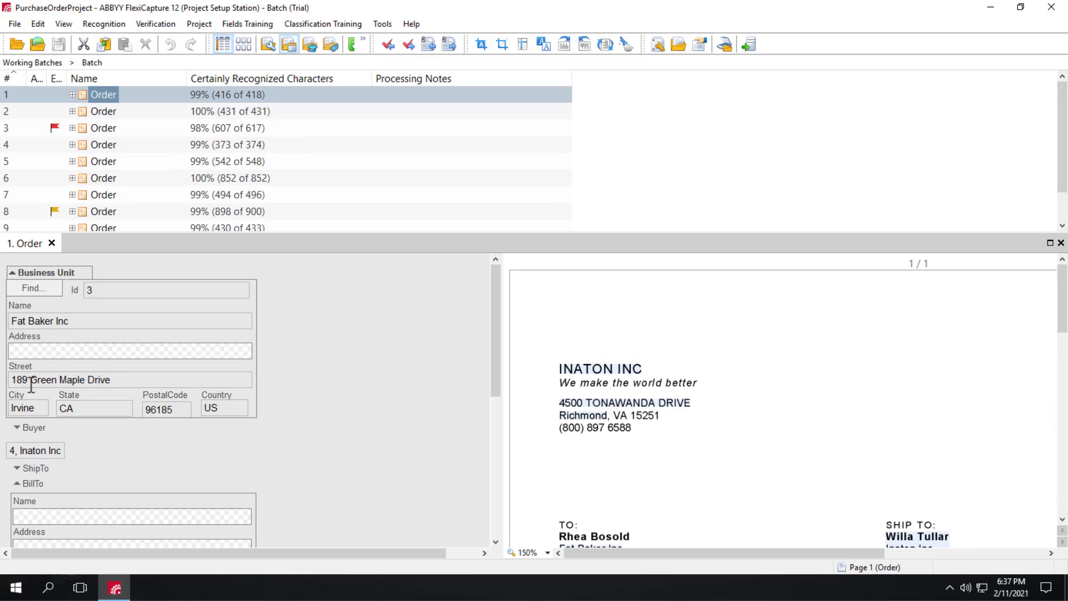
click(18, 427)
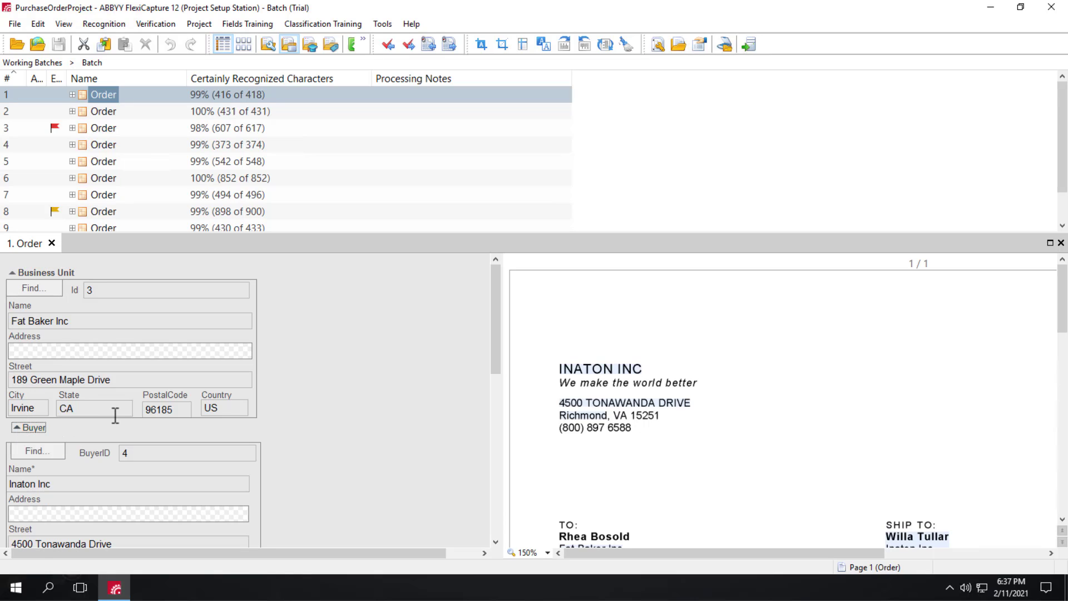
scroll(116, 415, down, 3)
scroll(115, 415, down, 3)
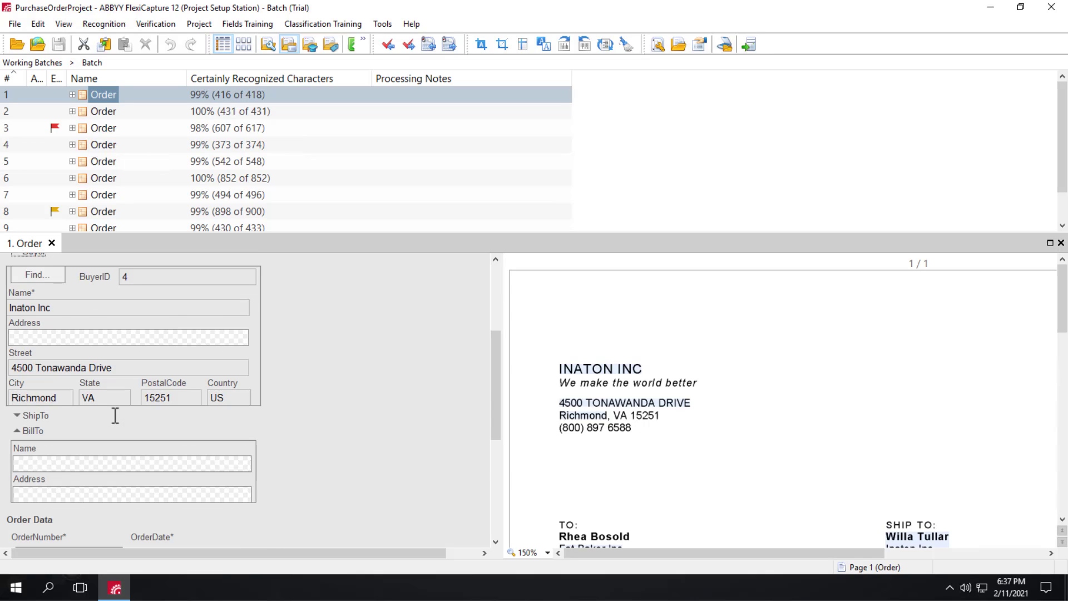
scroll(115, 415, down, 3)
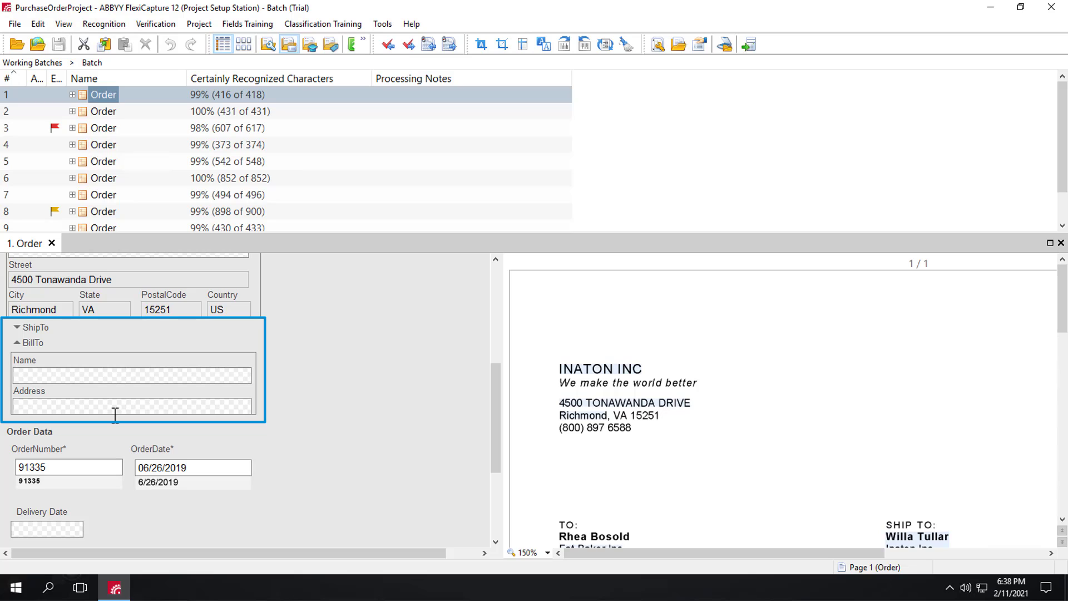
scroll(115, 416, down, 3)
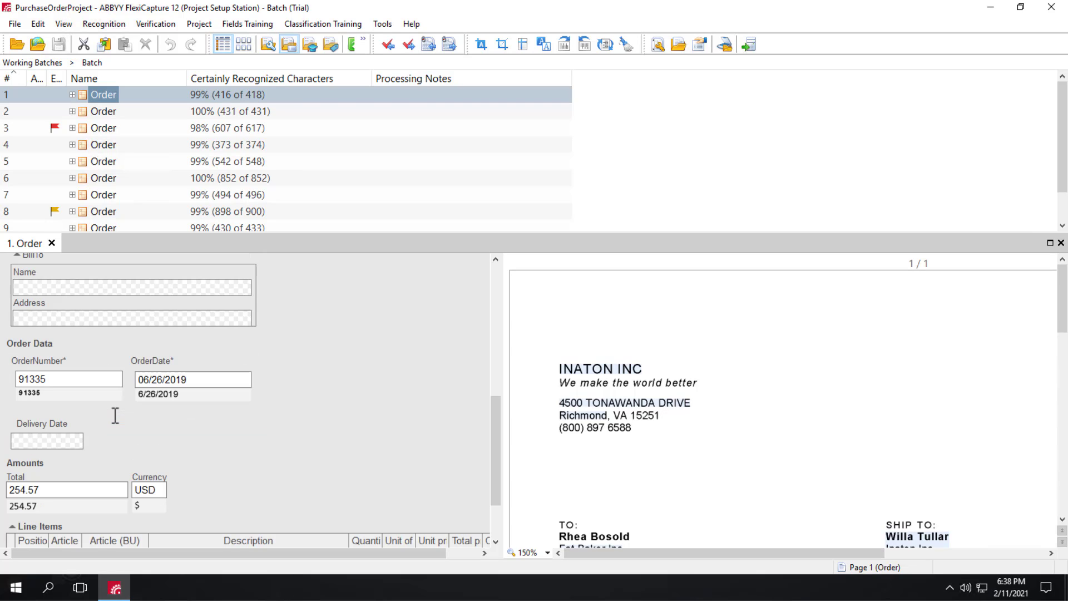
scroll(116, 416, up, 6)
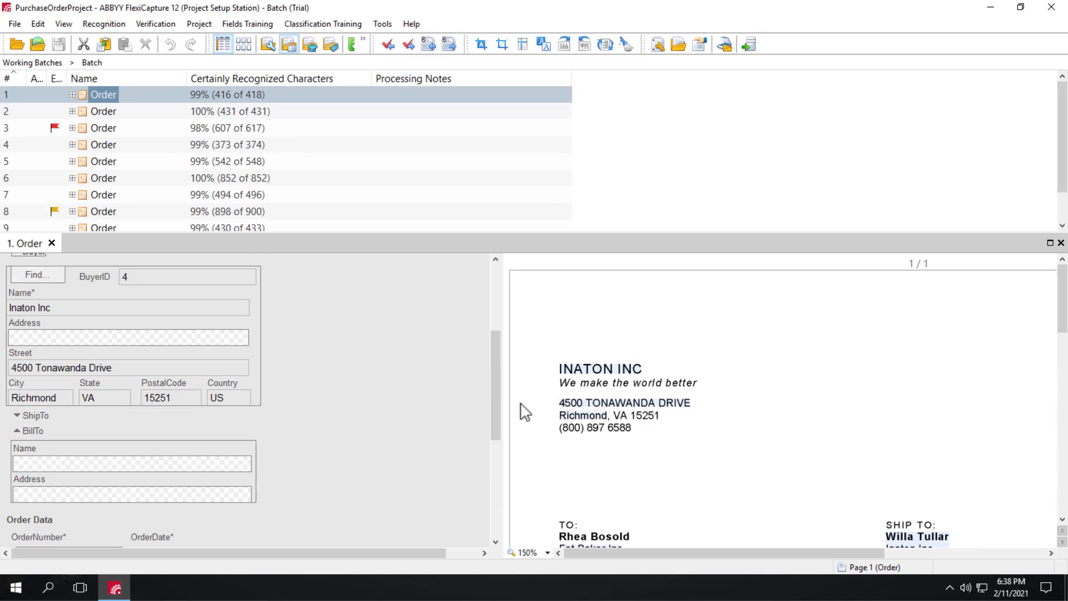
- Expand the ShipTo name and address group and collapse the BillTo group
click(34, 416)
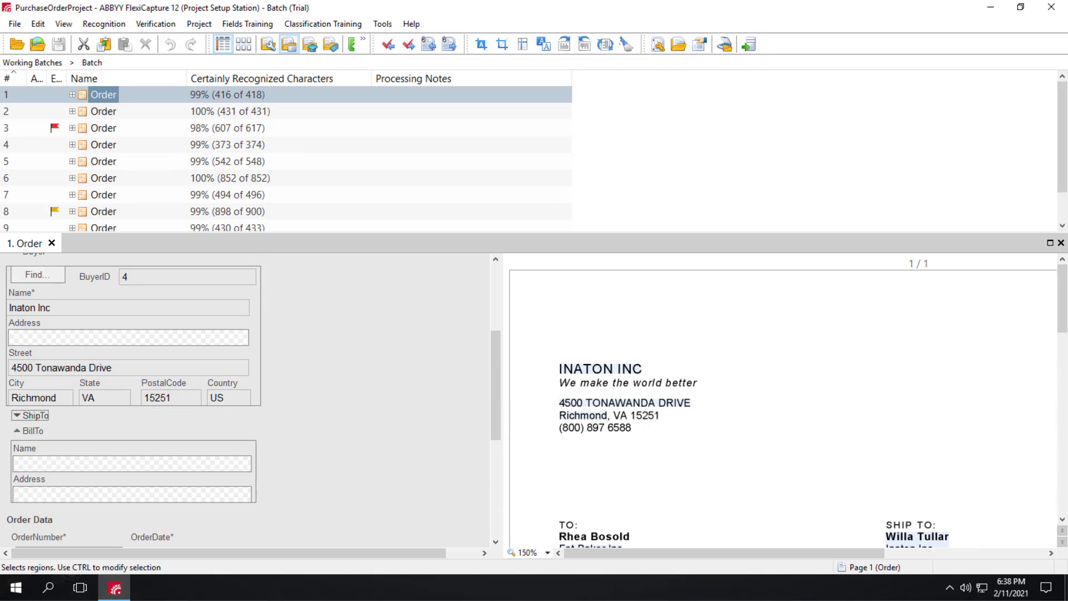
click(17, 415)
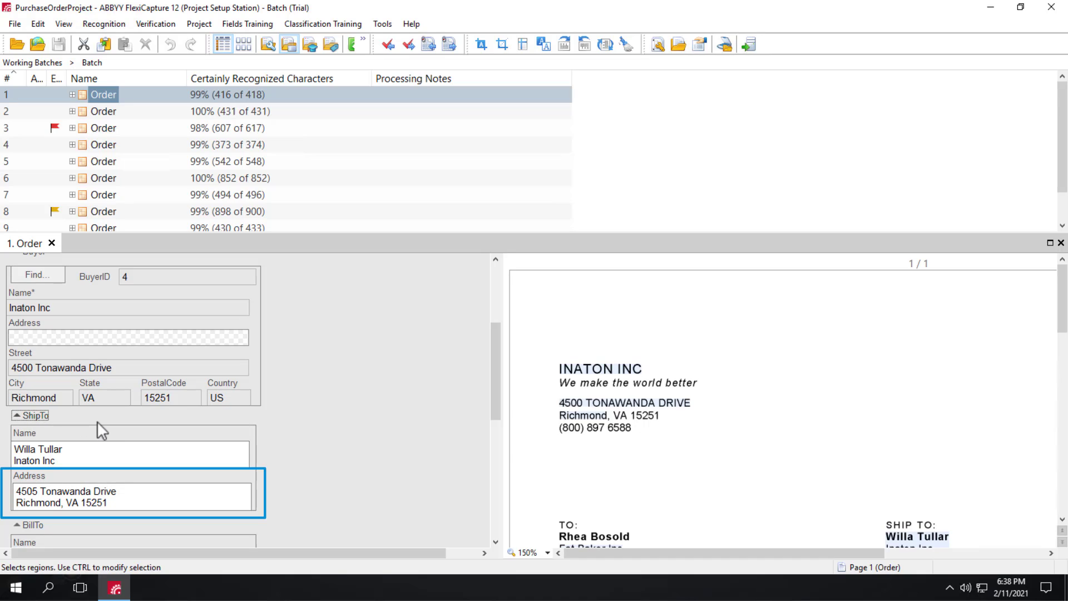
scroll(96, 419, down, 3)
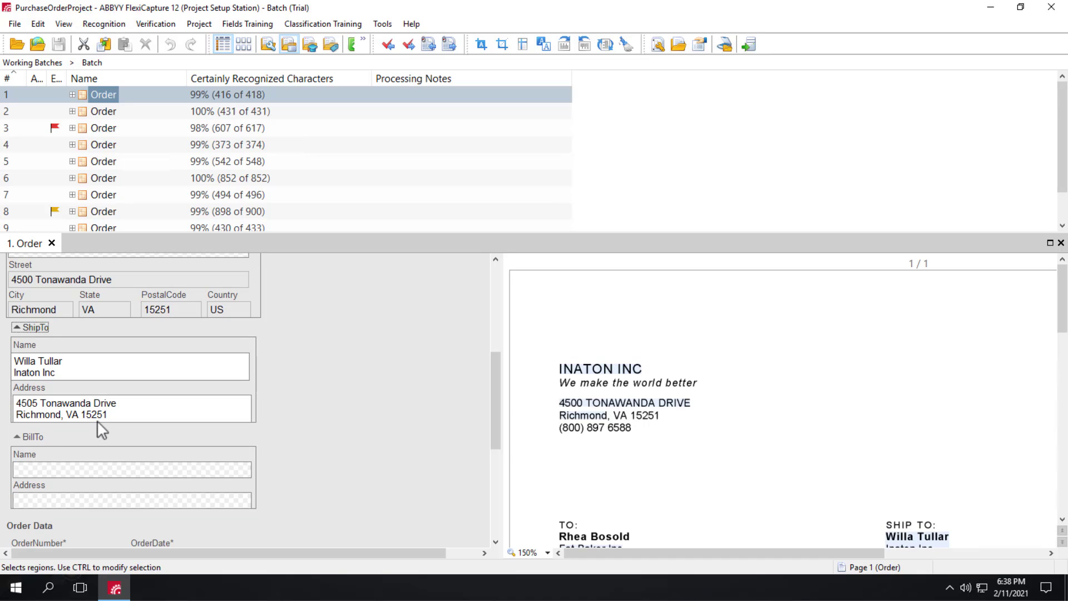
click(18, 437)
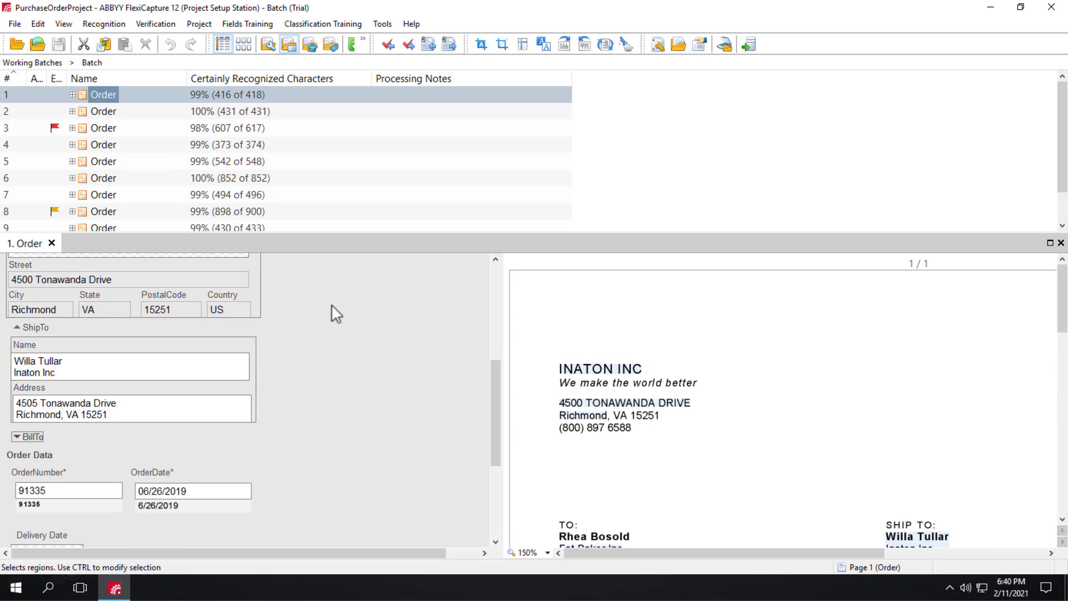
- Zoom the page image to 75% so the whole purchase order fits
click(548, 553)
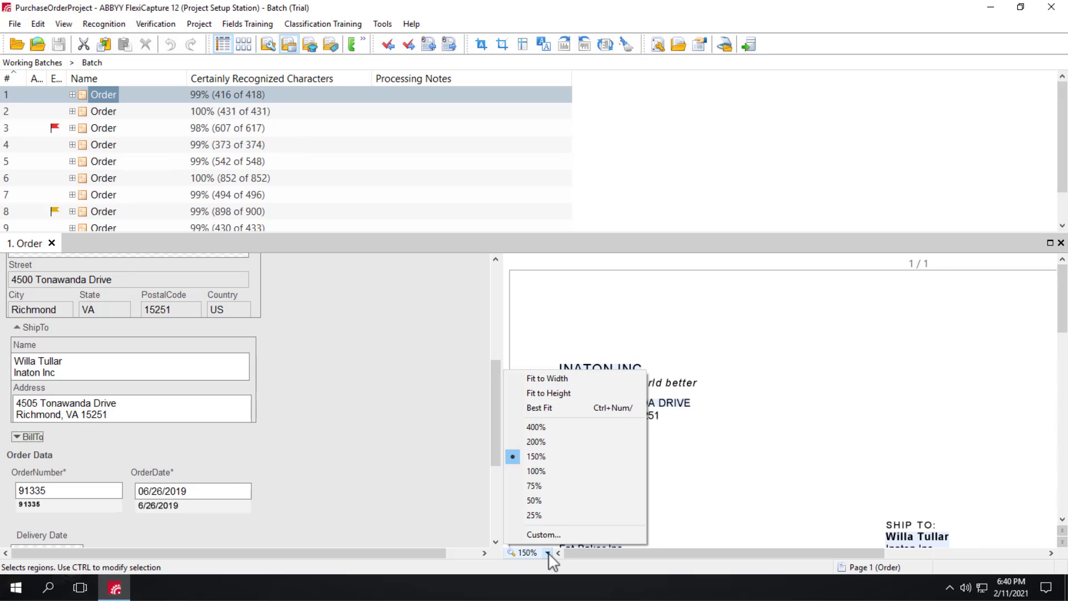
click(540, 487)
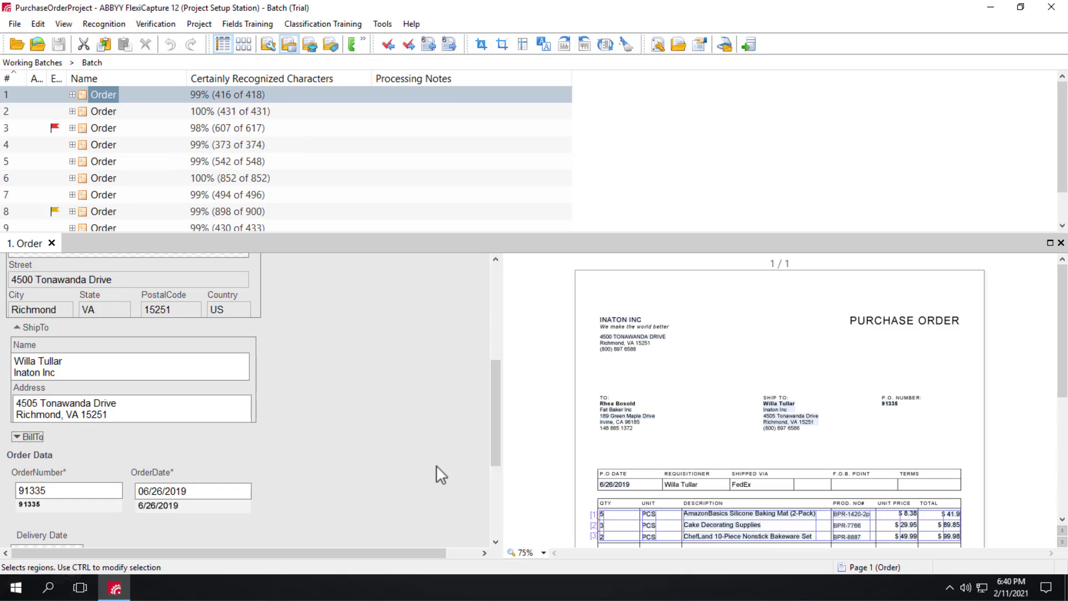
drag(491, 419, 484, 523)
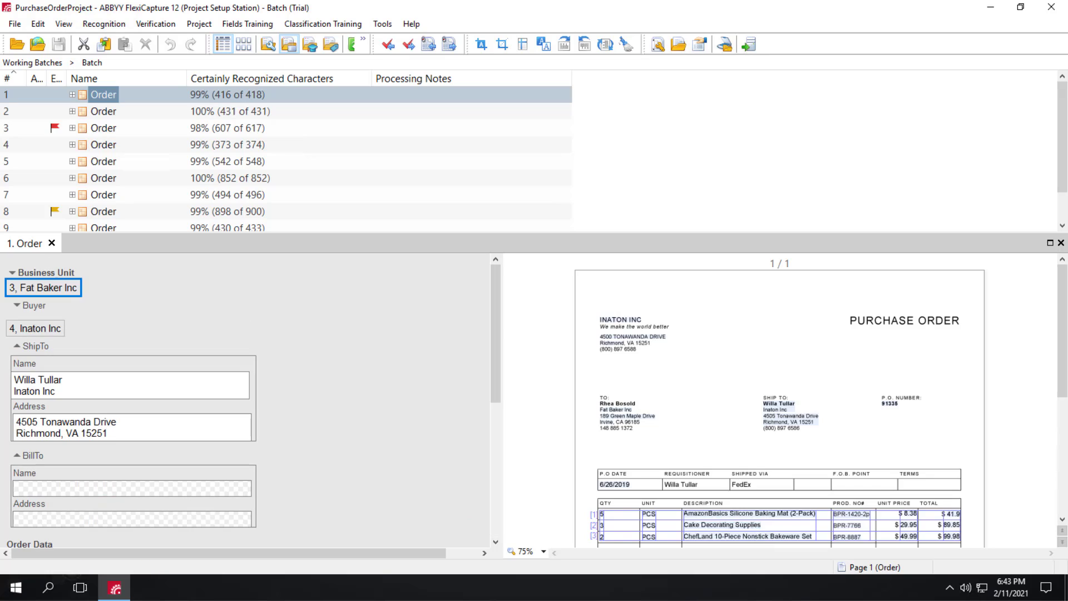
- Open the third order (Creepy Graphic Inc) and inspect its misread OrderDate '0816*105/16/2019'
click(99, 126)
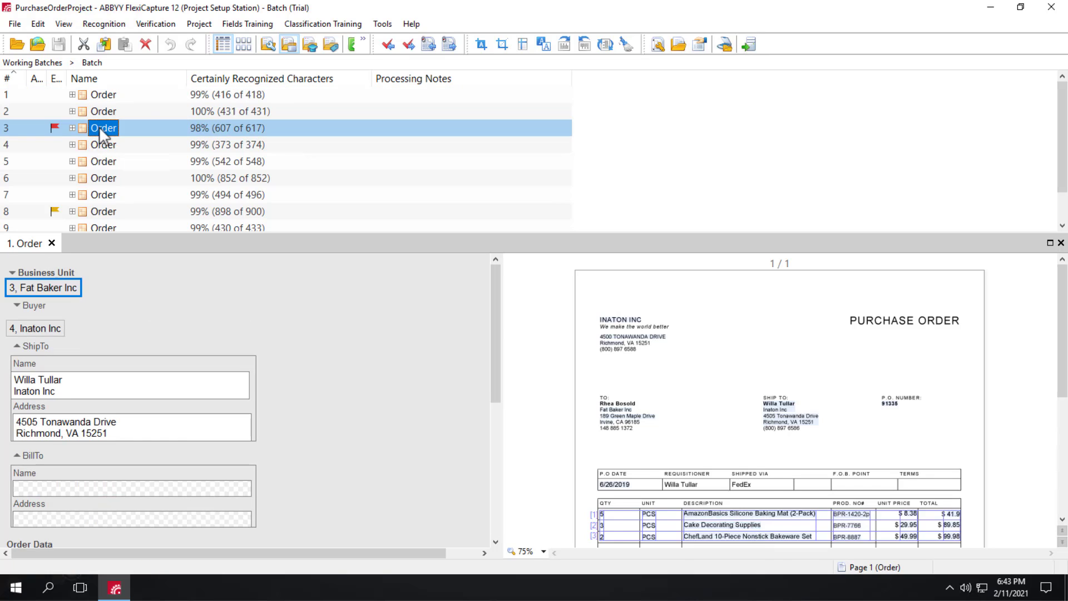
scroll(362, 391, down, 3)
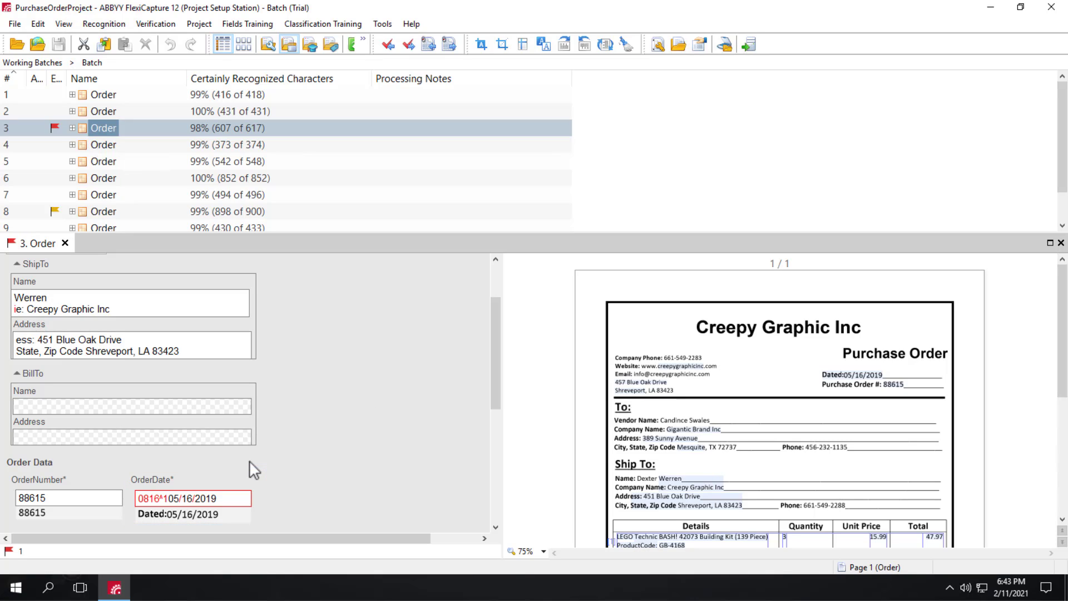
mouse_move(244, 502)
- Create an Order field extraction training batch for the Creepy Graphic Inc variant
click(64, 25)
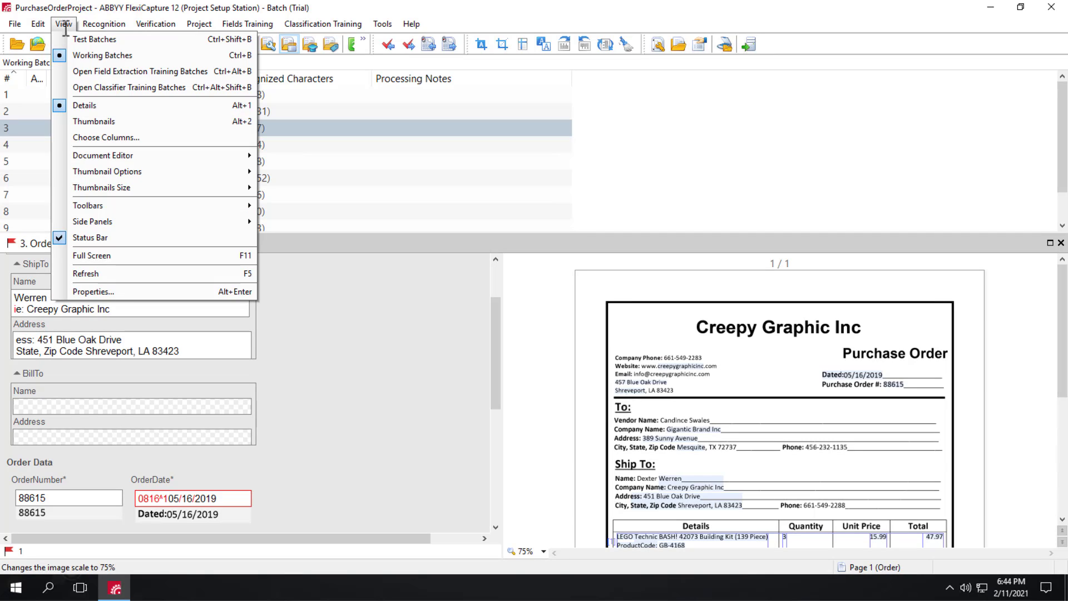
click(100, 71)
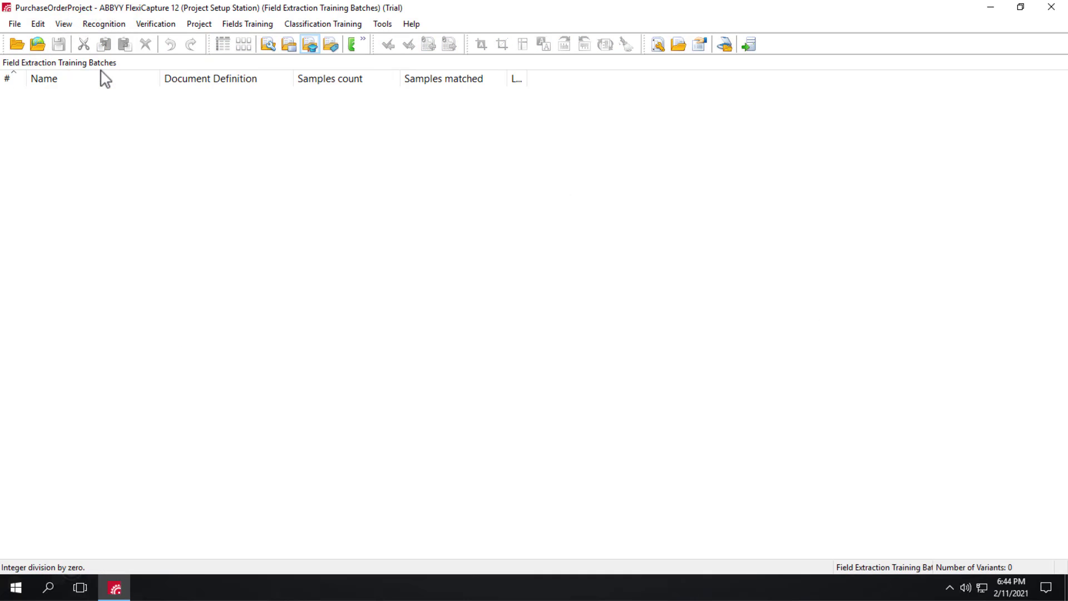
right_click(96, 118)
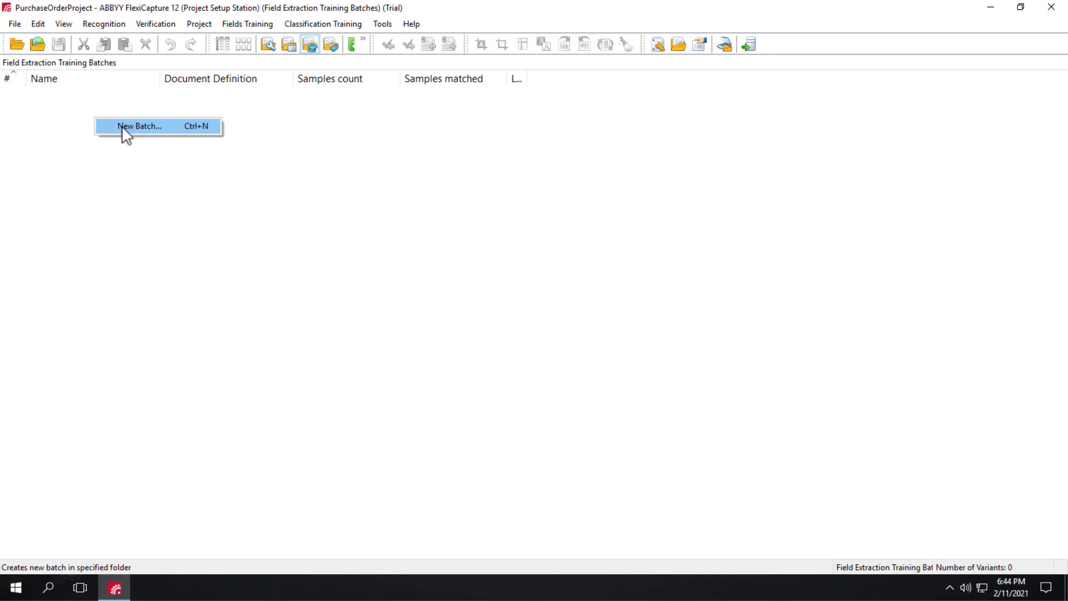
click(121, 127)
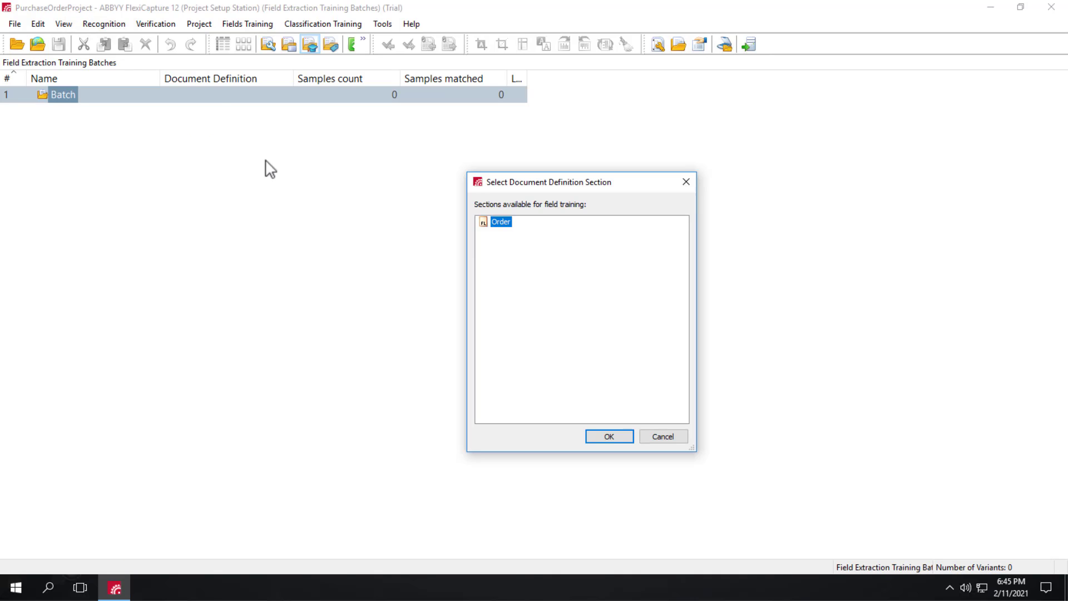
click(619, 439)
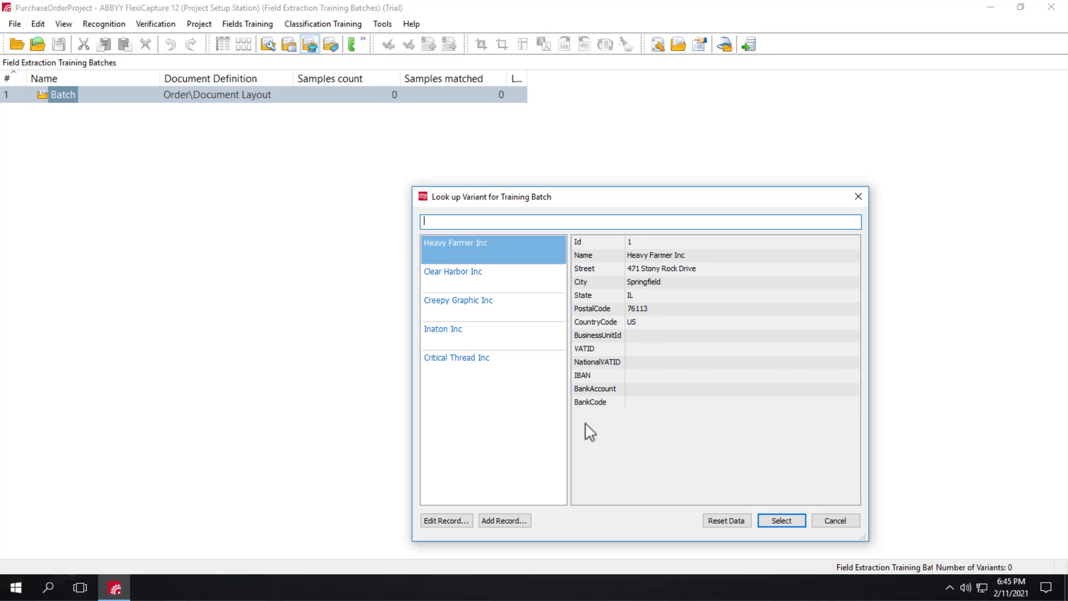
click(456, 303)
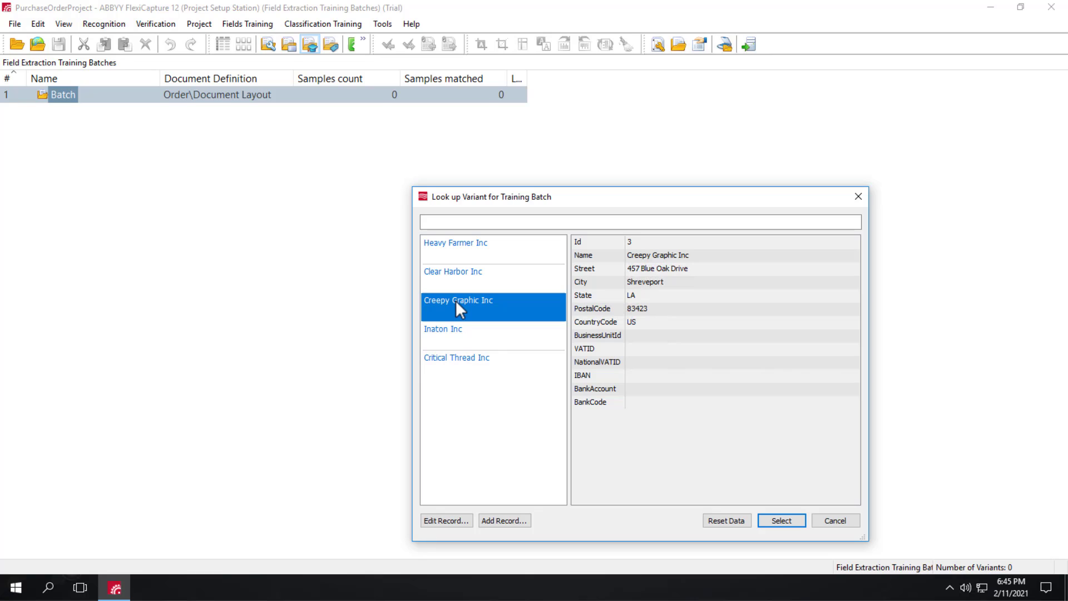
click(782, 521)
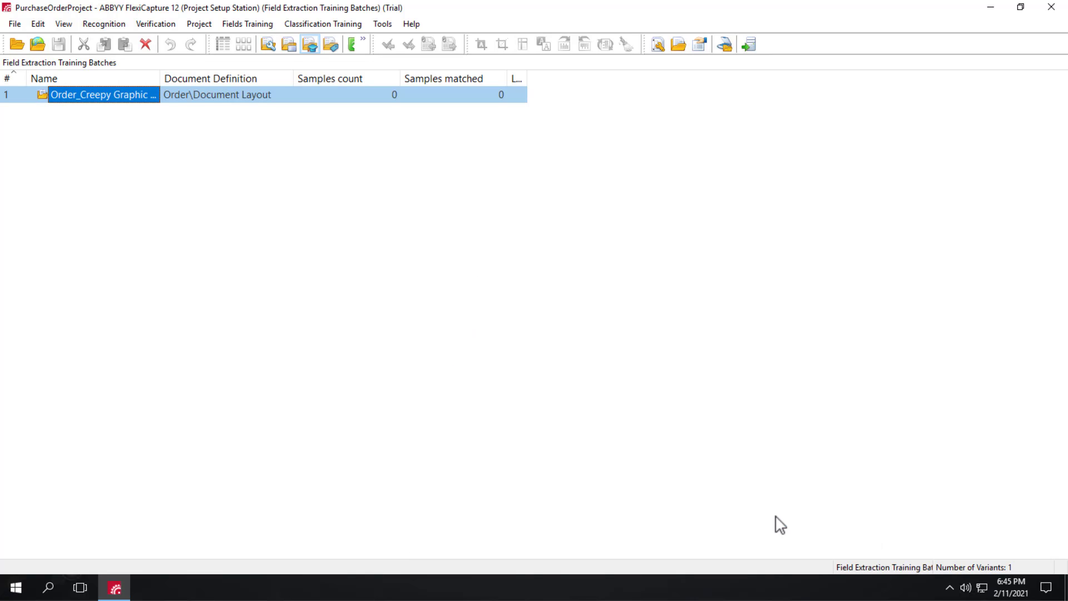
- Load 03.pdf and 04.pdf into the Creepy Graphic Inc training batch as 2 samples
right_click(107, 100)
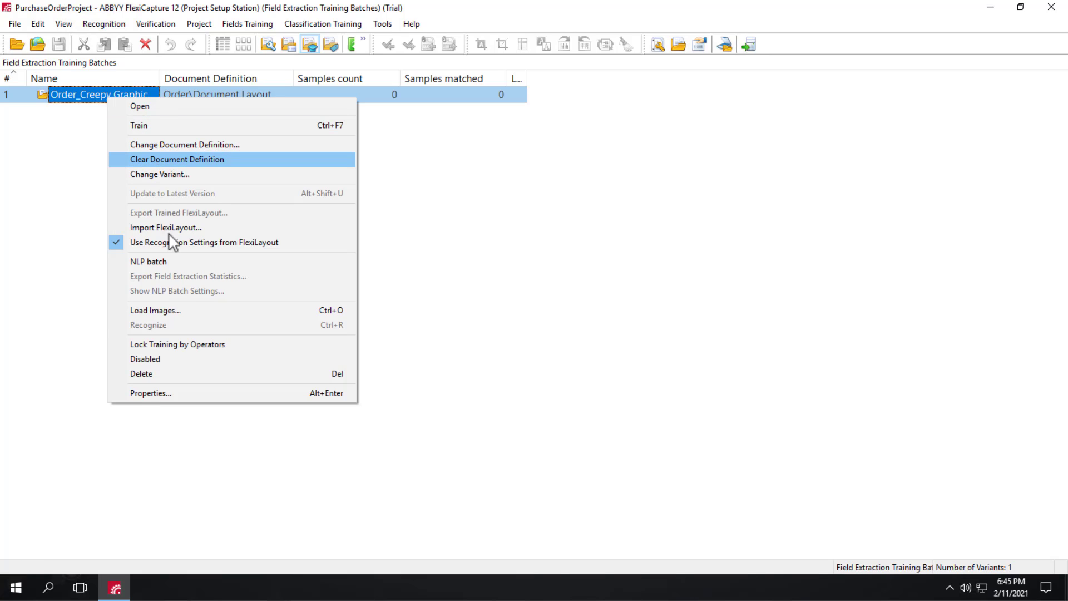
click(167, 310)
click(443, 215)
ctrl+click(443, 229)
click(730, 372)
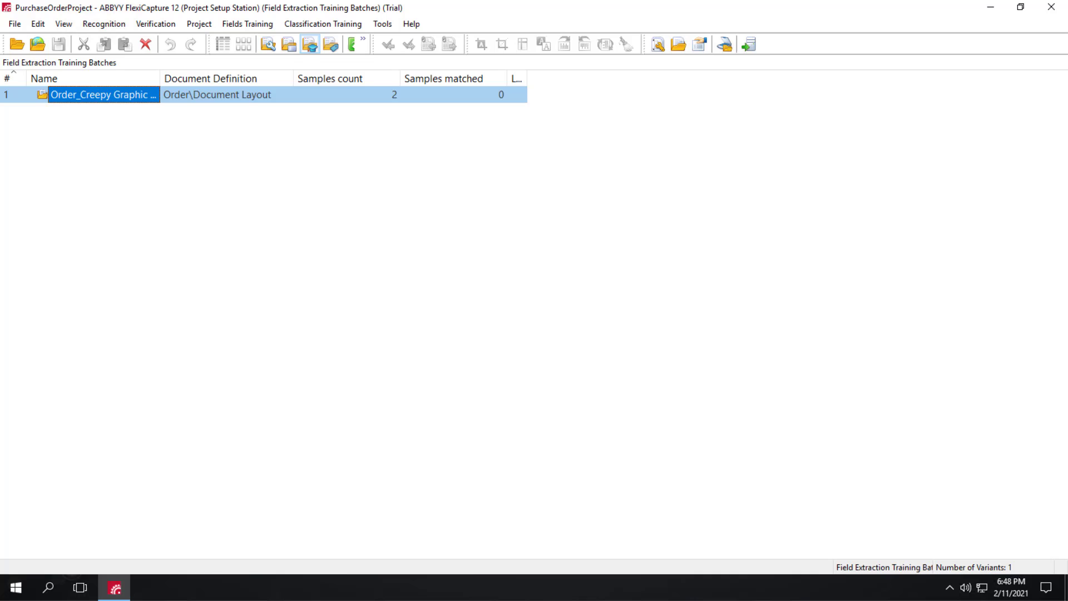
- In the first training Order, trim the OrderDate region so it reads only 05/16/2019
double_click(92, 94)
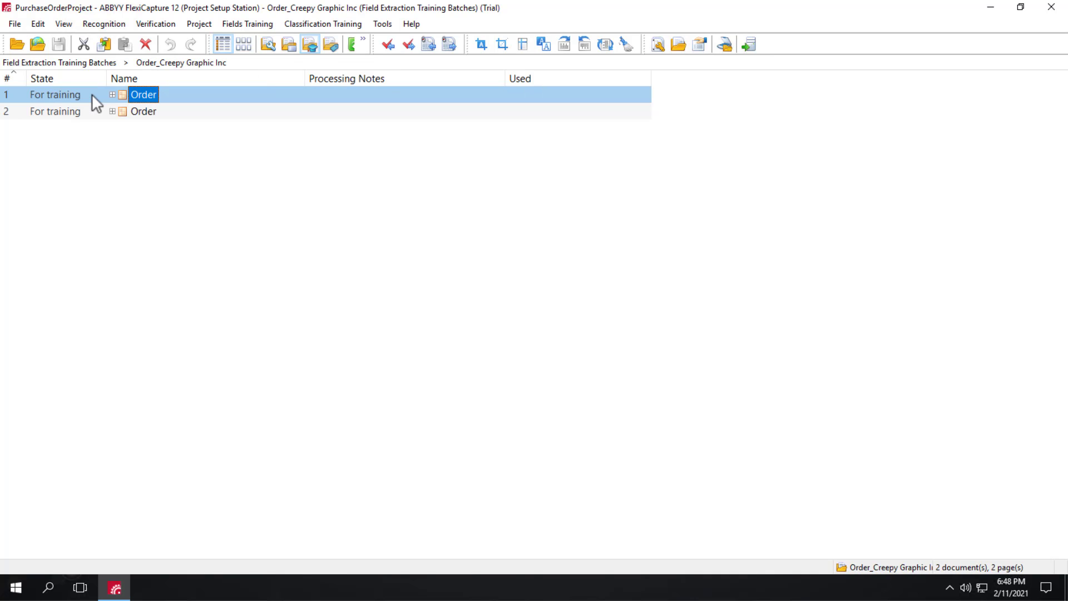
double_click(56, 95)
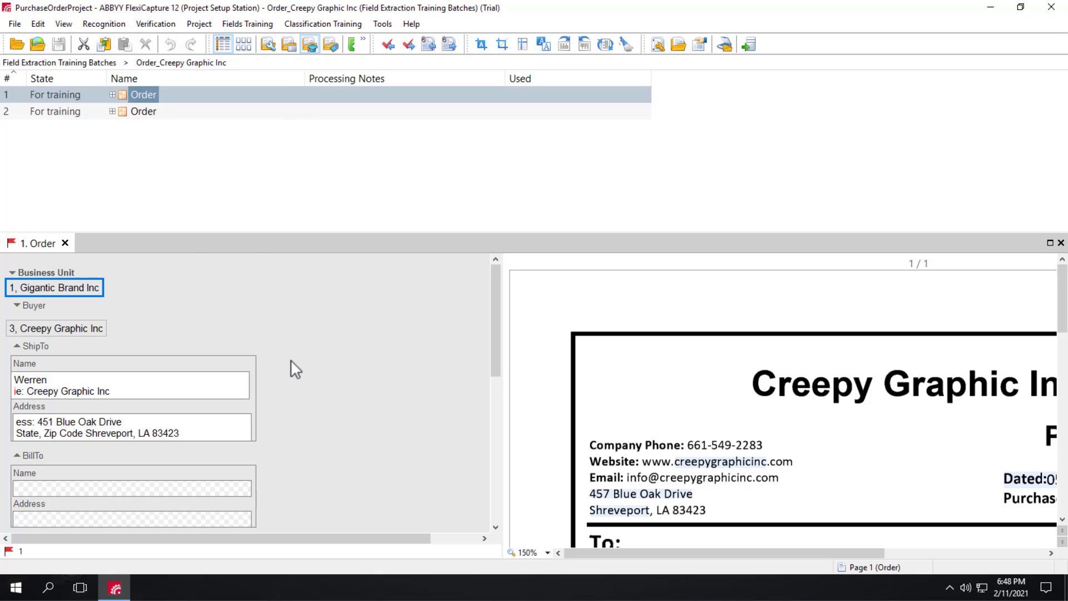
scroll(291, 361, down, 3)
click(217, 416)
mouse_move(786, 378)
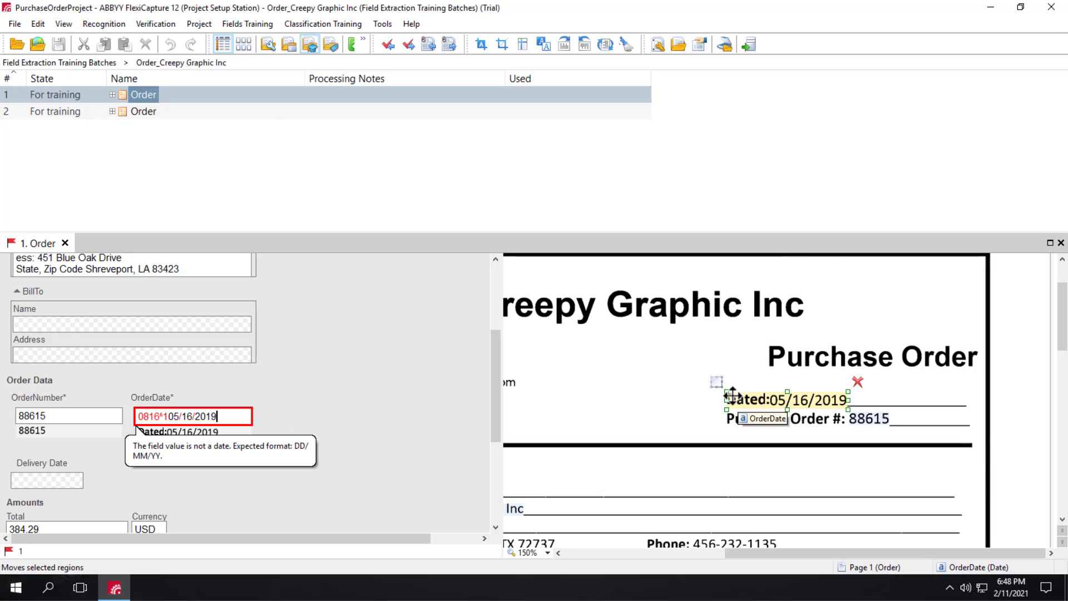
drag(725, 399, 771, 402)
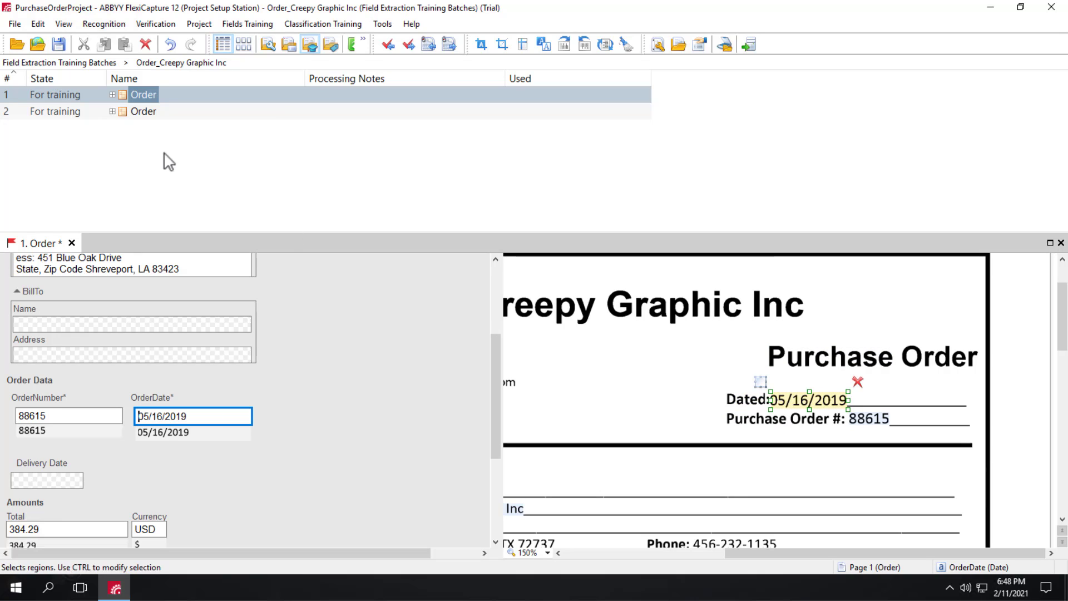
- Move to the second training Order and check that its OrderDate reads 09/21/2019
click(72, 109)
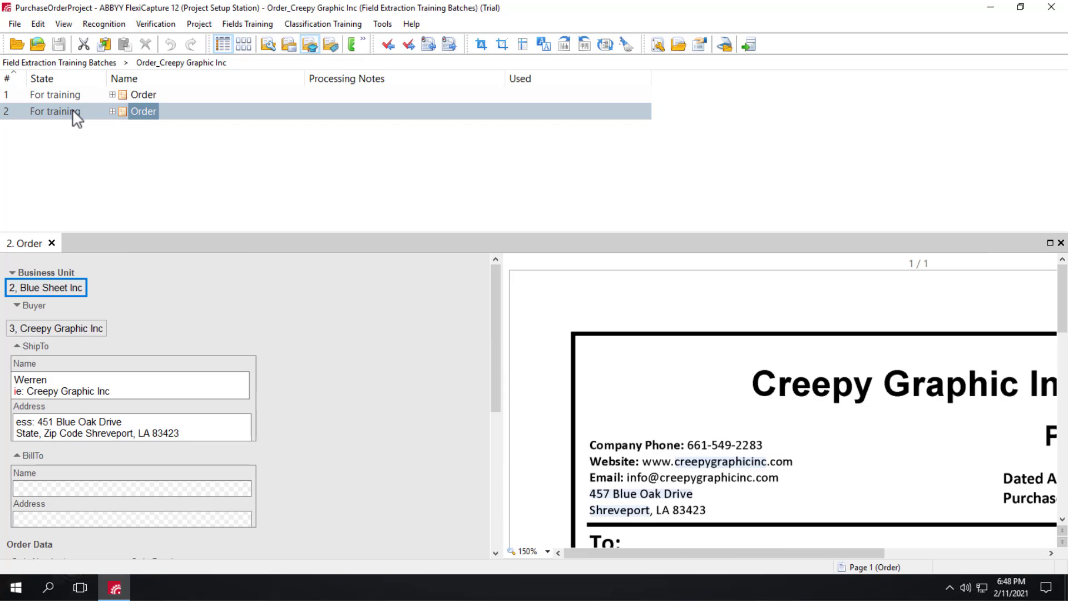
scroll(257, 374, down, 3)
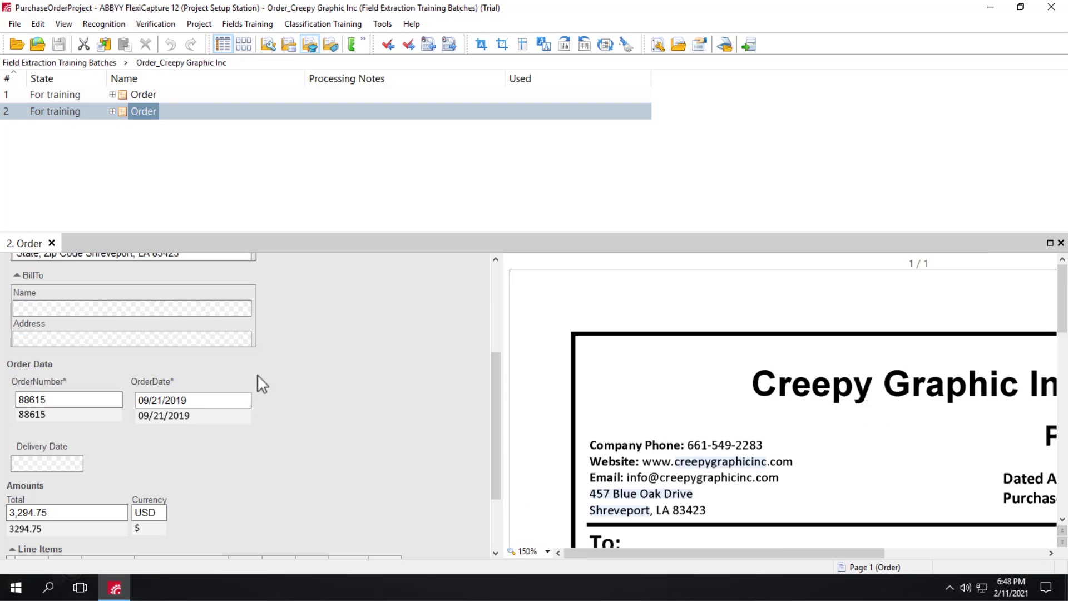
click(189, 398)
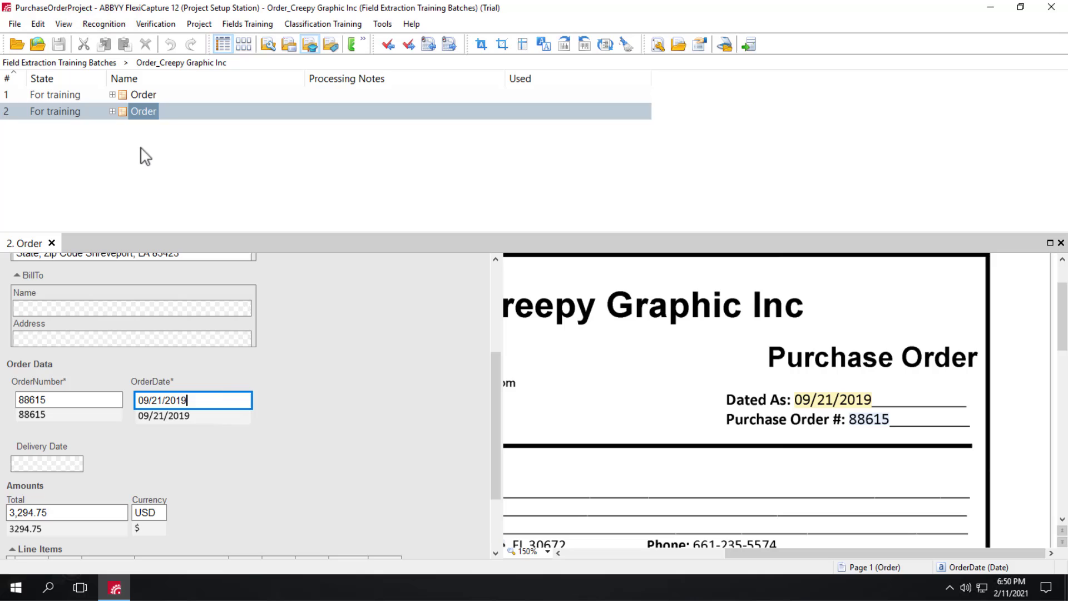
- Select both Order samples with Ctrl+A and run Fields Training > Train on them
click(145, 156)
key(ctrl+a)
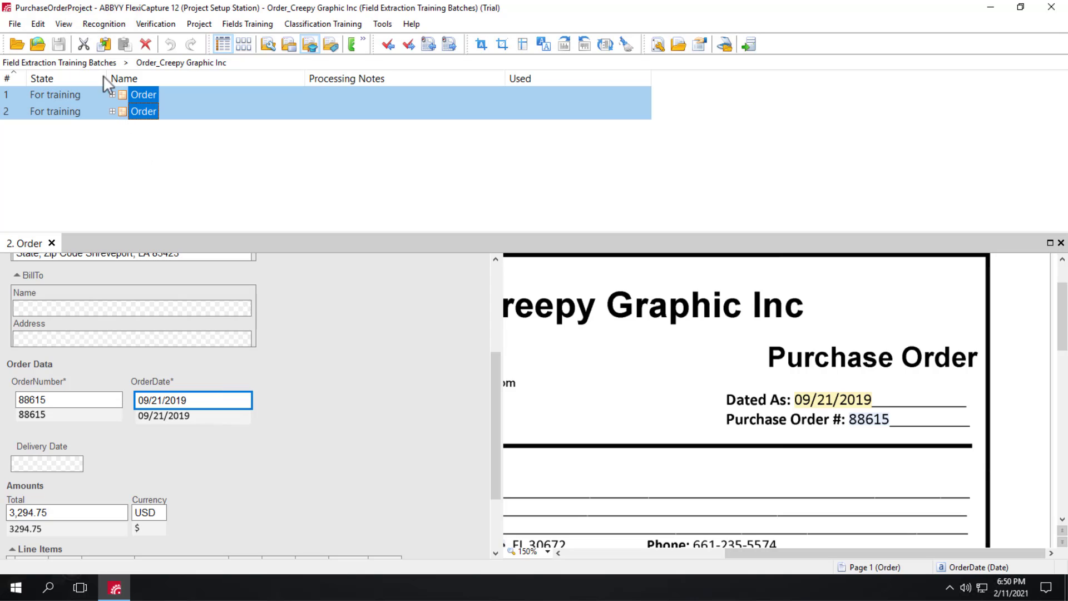
click(247, 23)
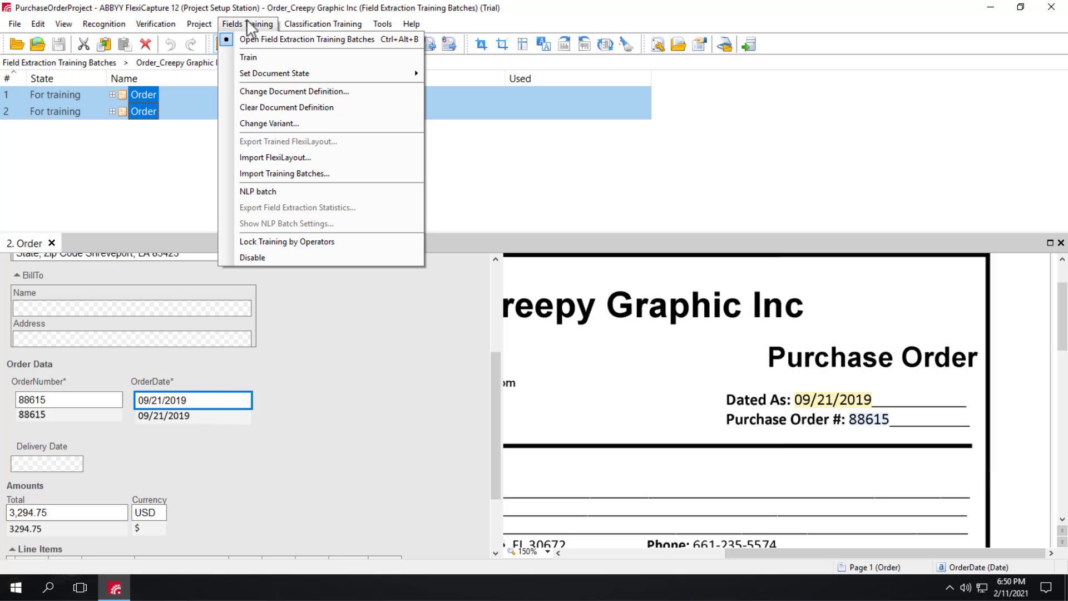
click(254, 58)
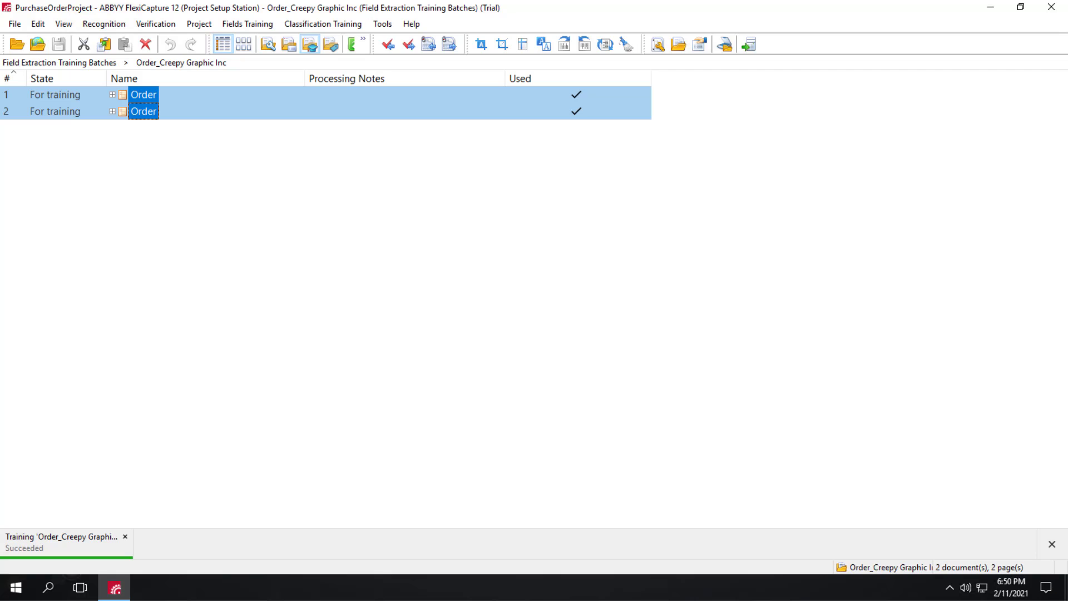
- Switch to Working Batches and open the working batch's document list
click(63, 24)
click(82, 55)
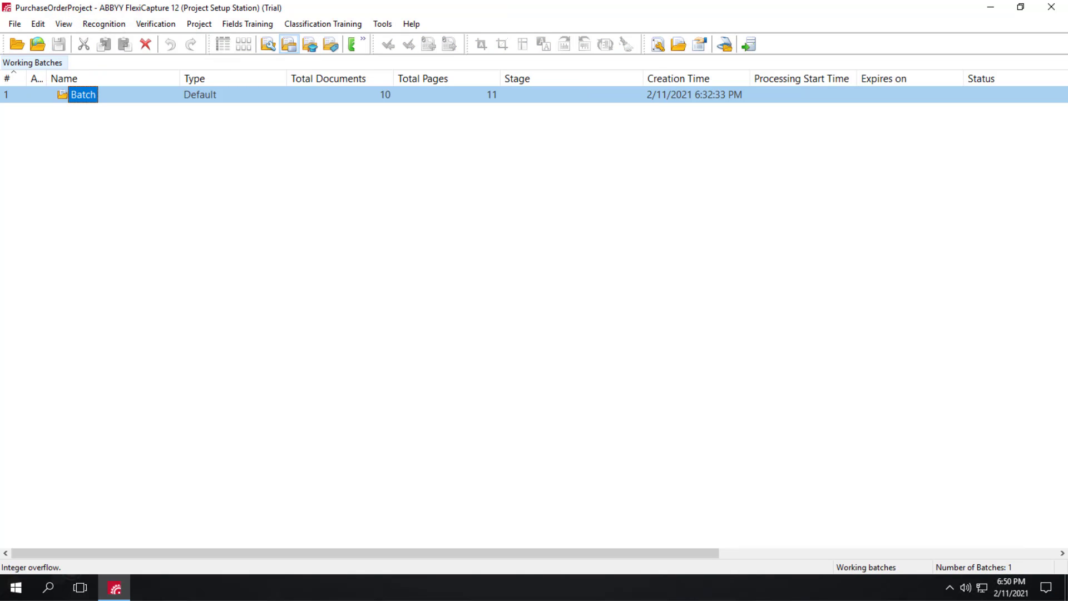
click(157, 139)
click(64, 95)
double_click(64, 96)
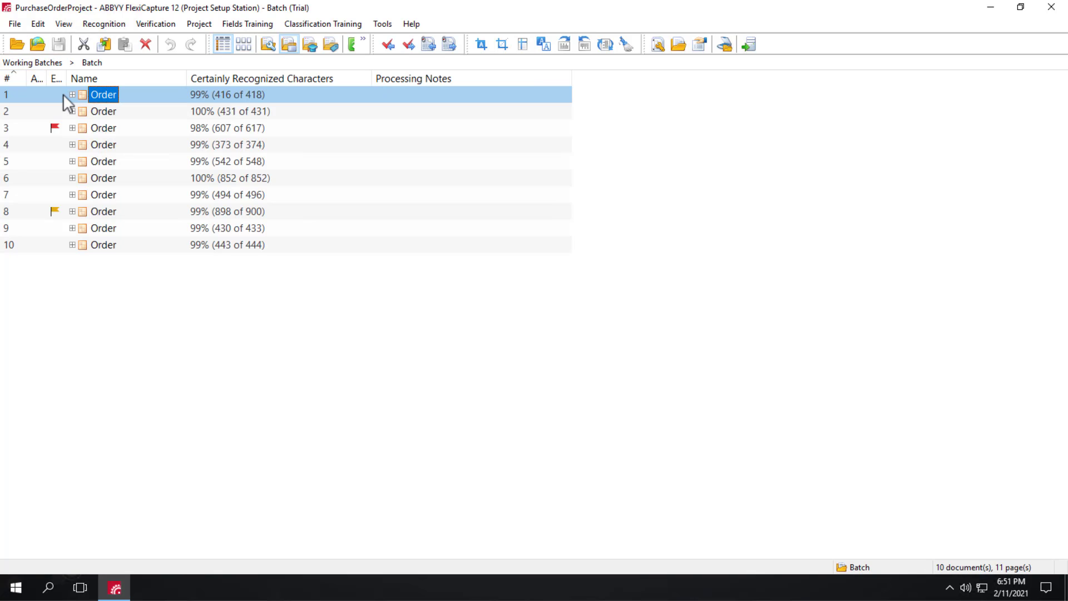
- Select orders 3 and 4 and rerecognize them from the Tools menu
click(93, 129)
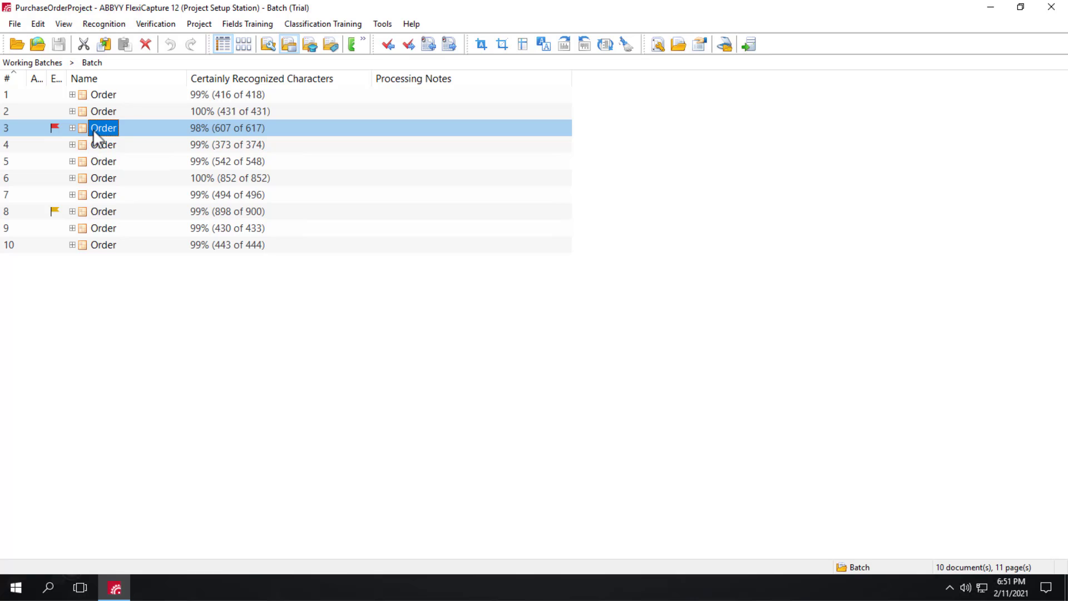
shift+click(99, 143)
right_click(101, 148)
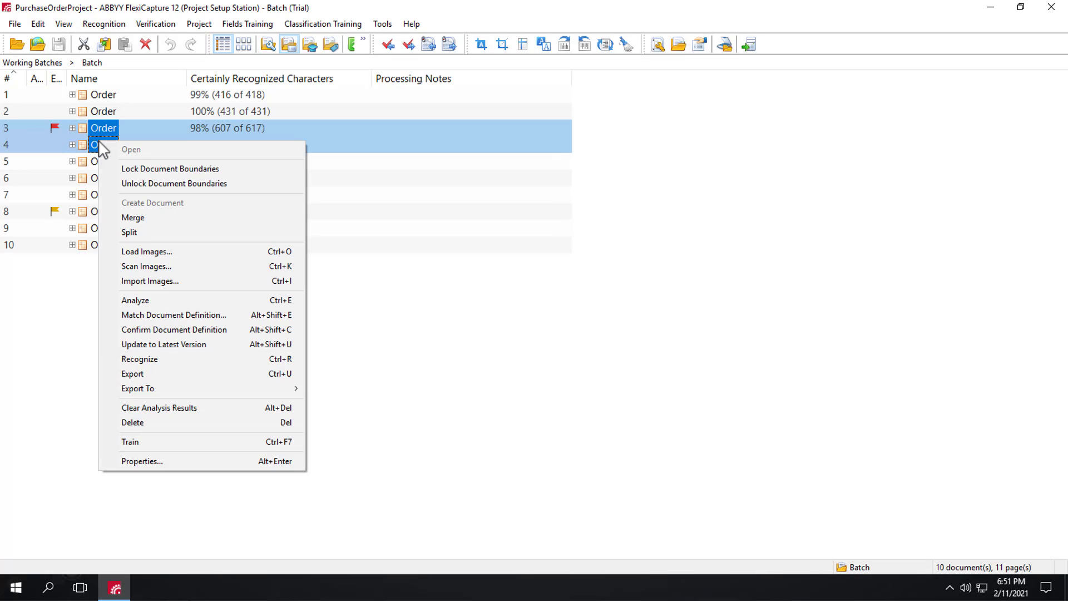
click(382, 24)
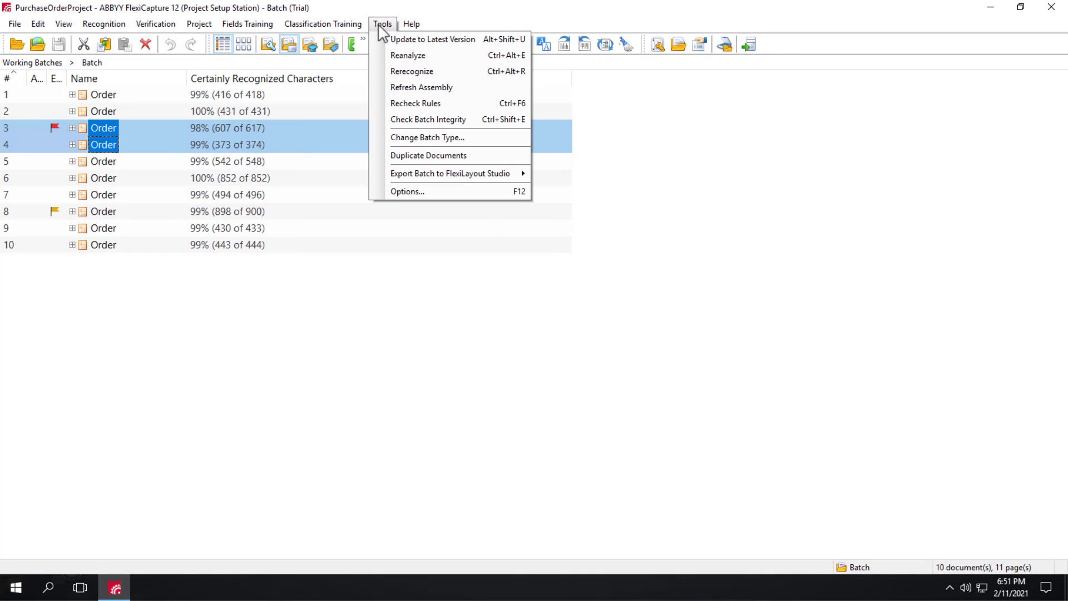
click(421, 77)
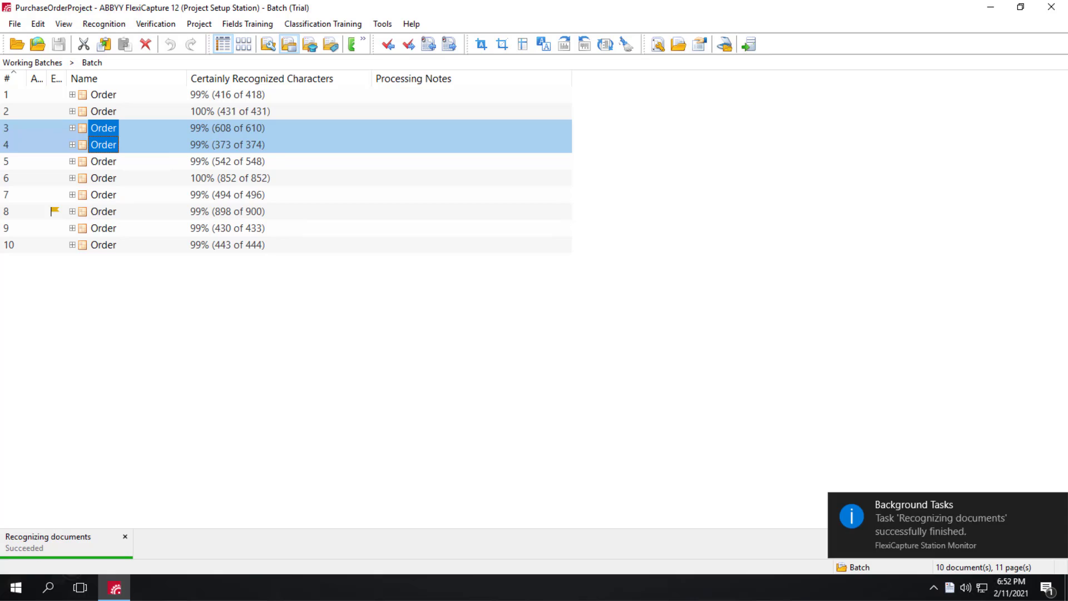
- Open order 3 and check that its OrderDate is now 05/16/2019, with OrderNumber 88615
double_click(111, 127)
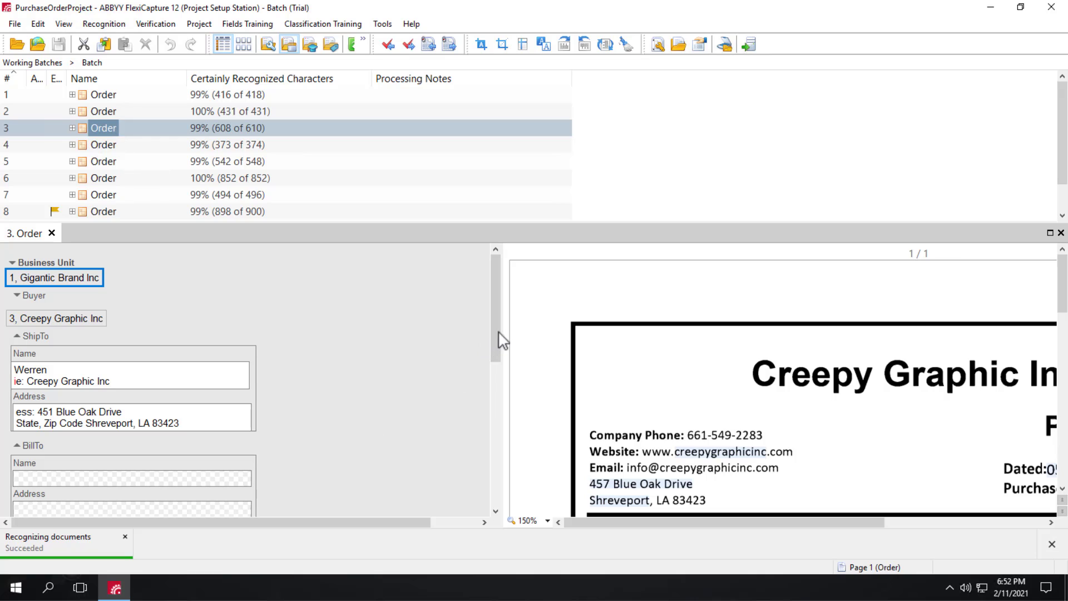
drag(502, 341, 500, 407)
click(226, 386)
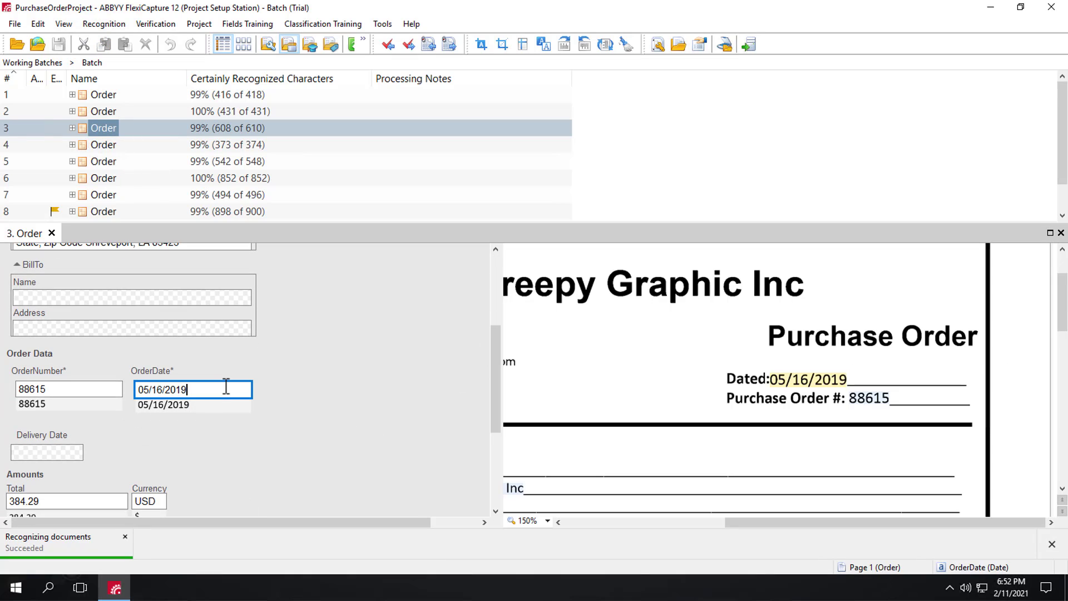